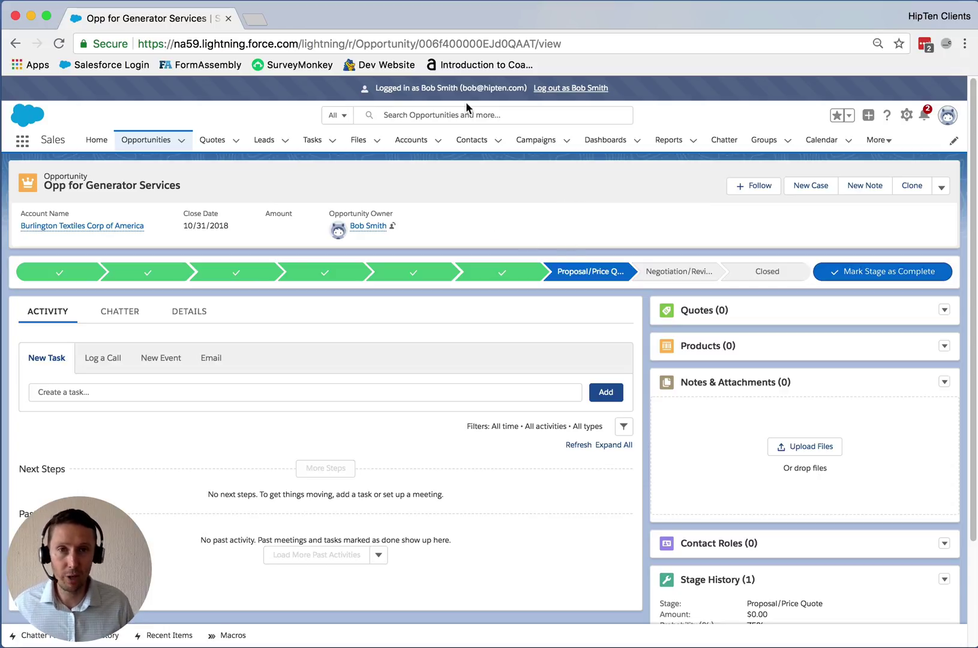
Start a new quote on the opportunity named 'Generator Quote v1'.
left_click_drag(421, 89, 453, 89)
left_click(498, 196)
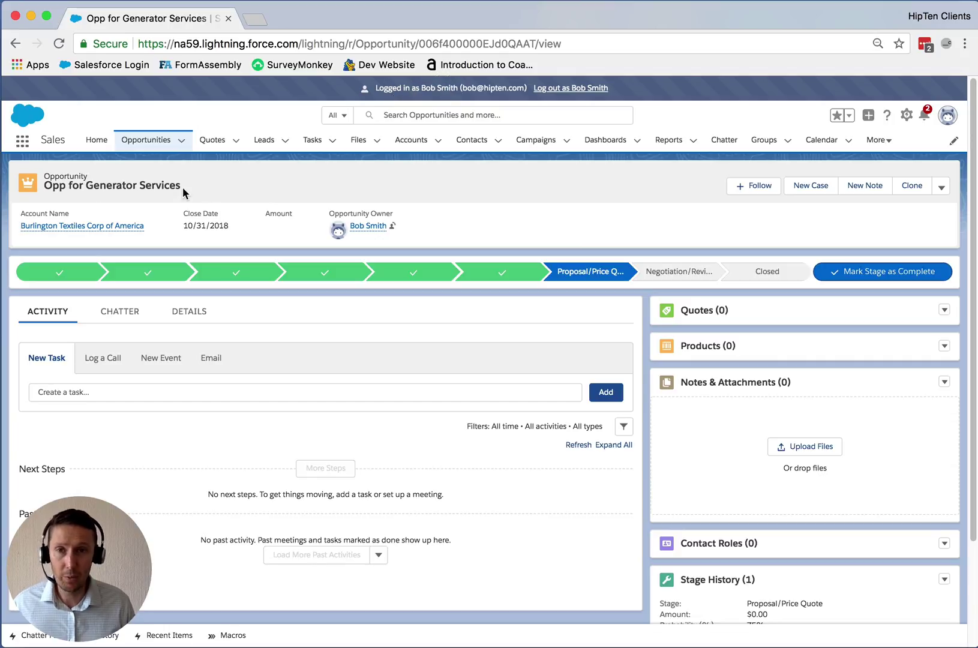
left_click(944, 310)
left_click(919, 329)
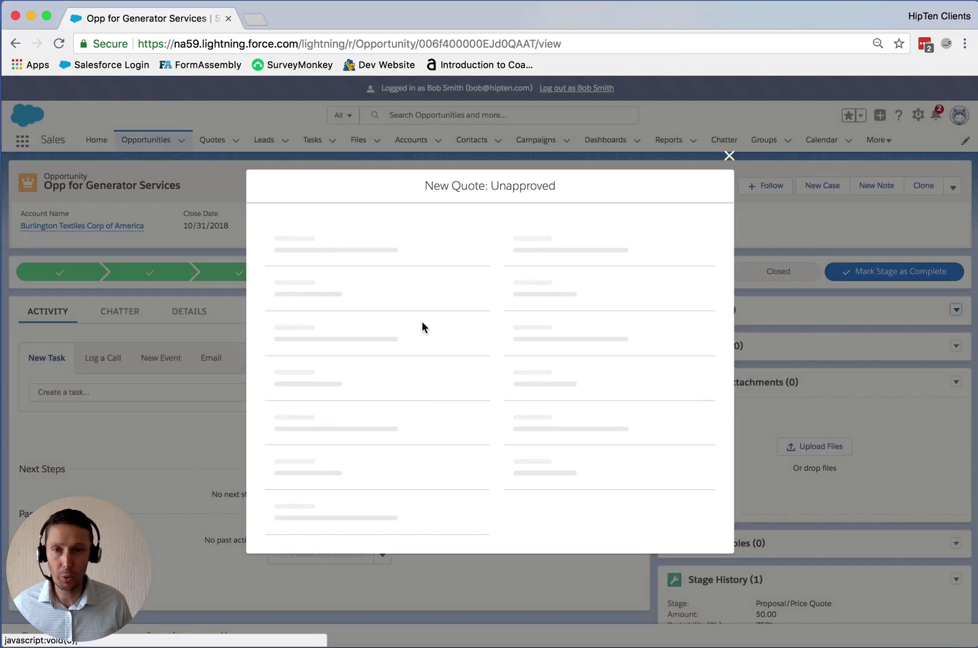
left_click(314, 236)
type("Generato")
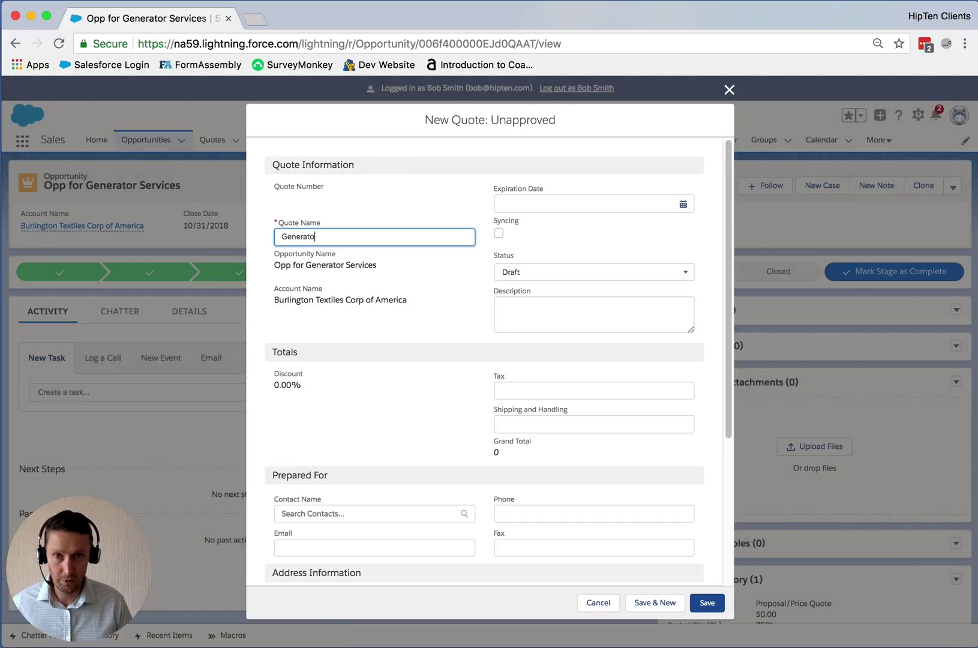
type("r Quote v1")
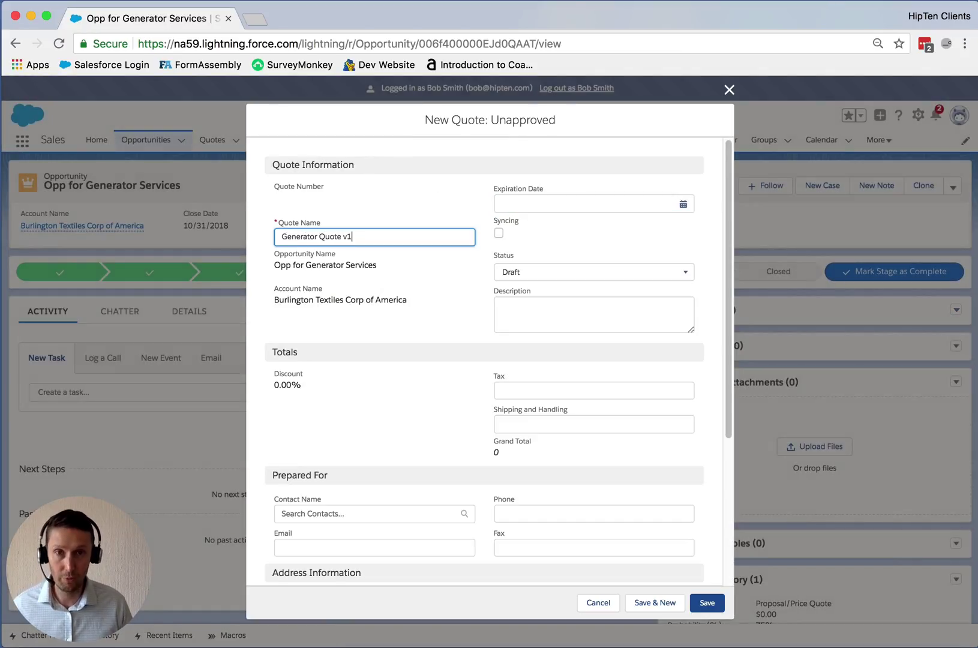
Set the expiration date to 10/31/2018, select the existing contact, and save the quote.
left_click(520, 204)
left_click(596, 223)
left_click(577, 358)
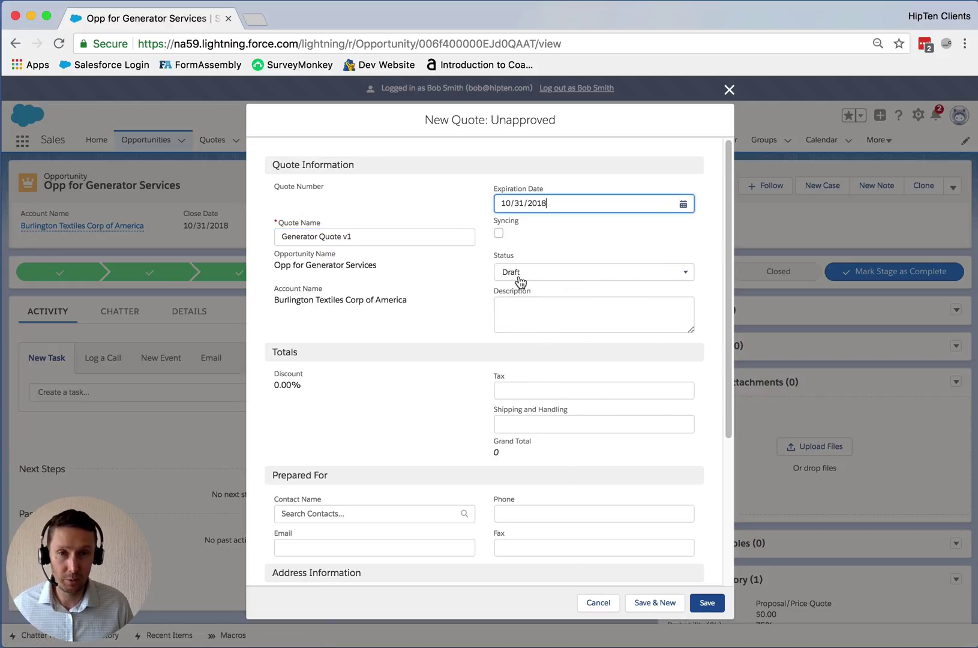
double_click(504, 256)
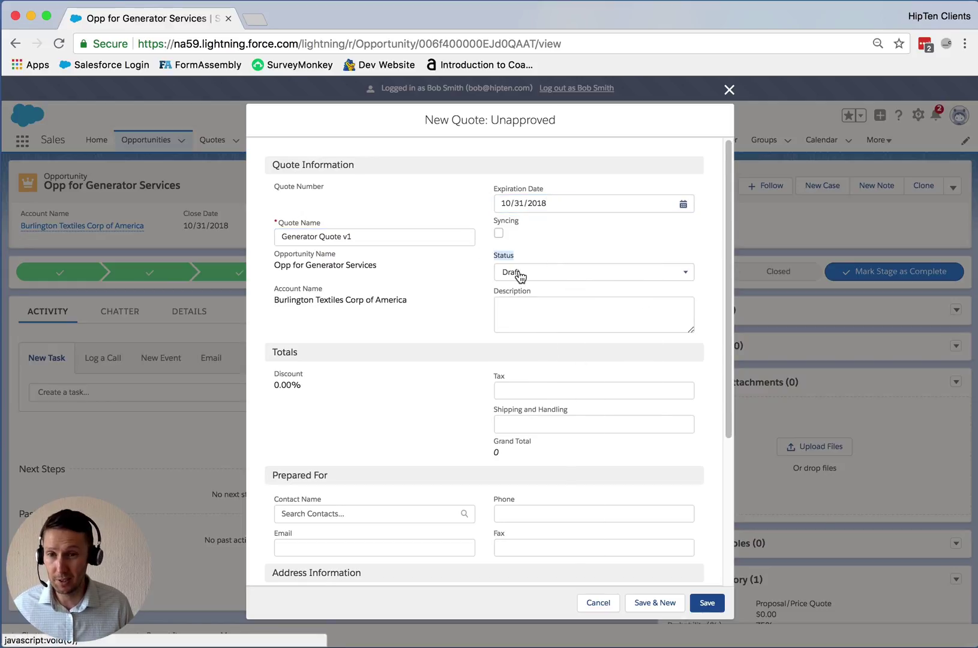
left_click(386, 520)
type("bob")
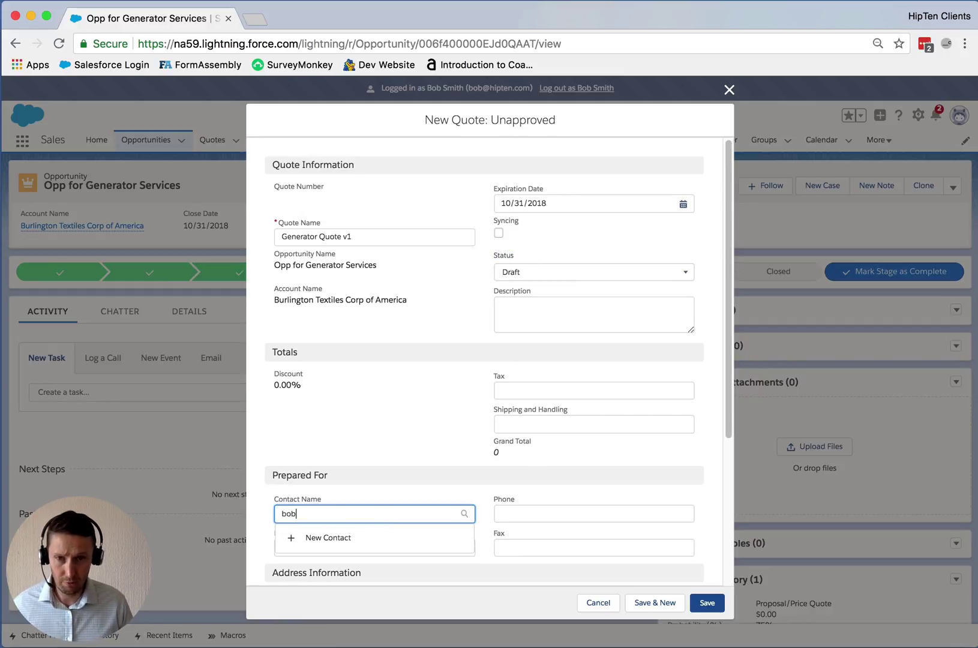
left_click(330, 559)
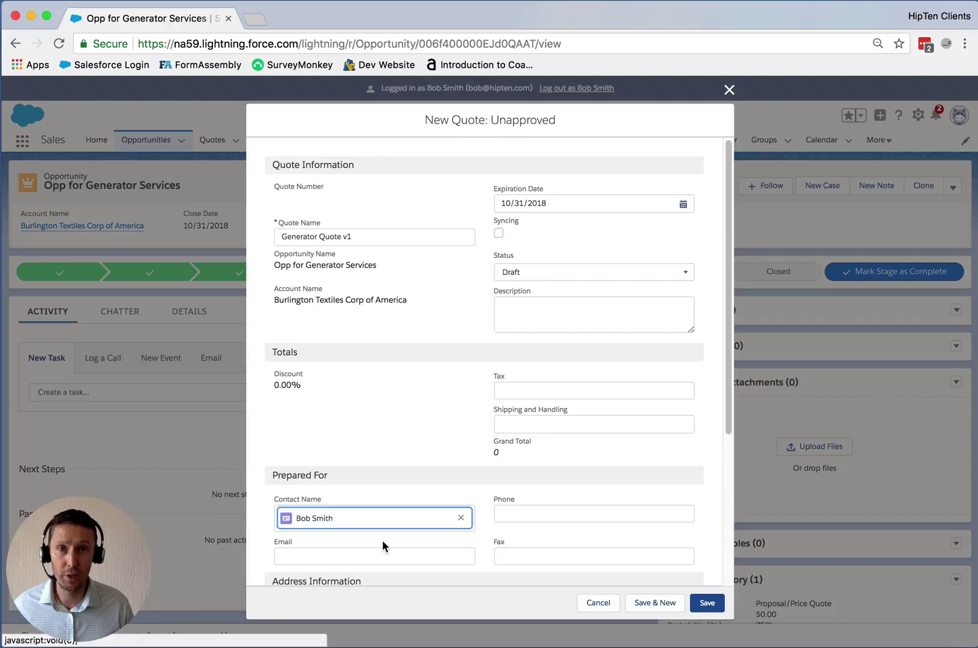
left_click(708, 603)
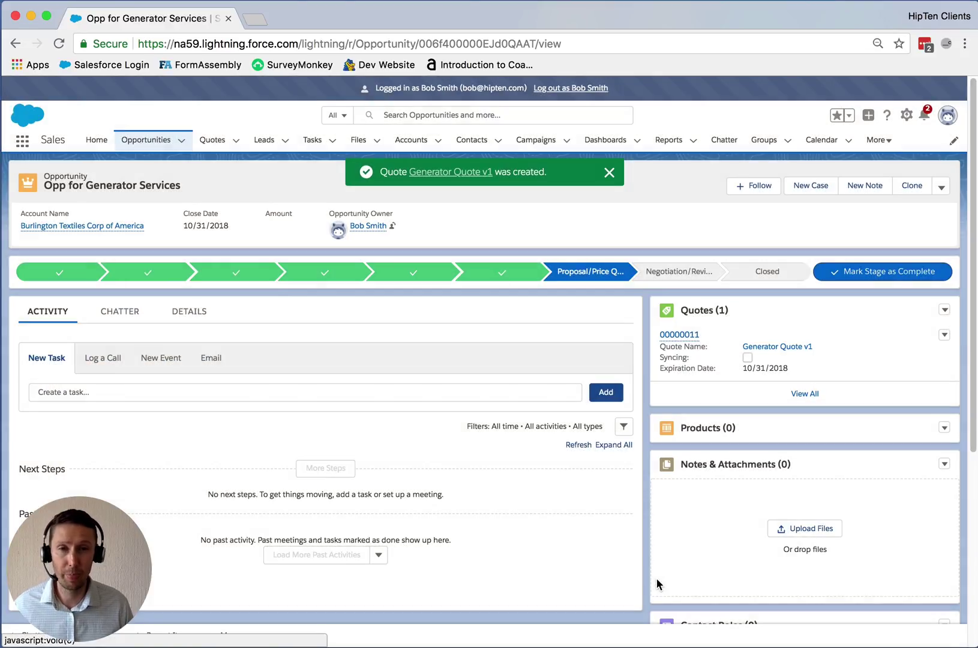
Open the newly created Generator Quote v1 record.
left_click(684, 334)
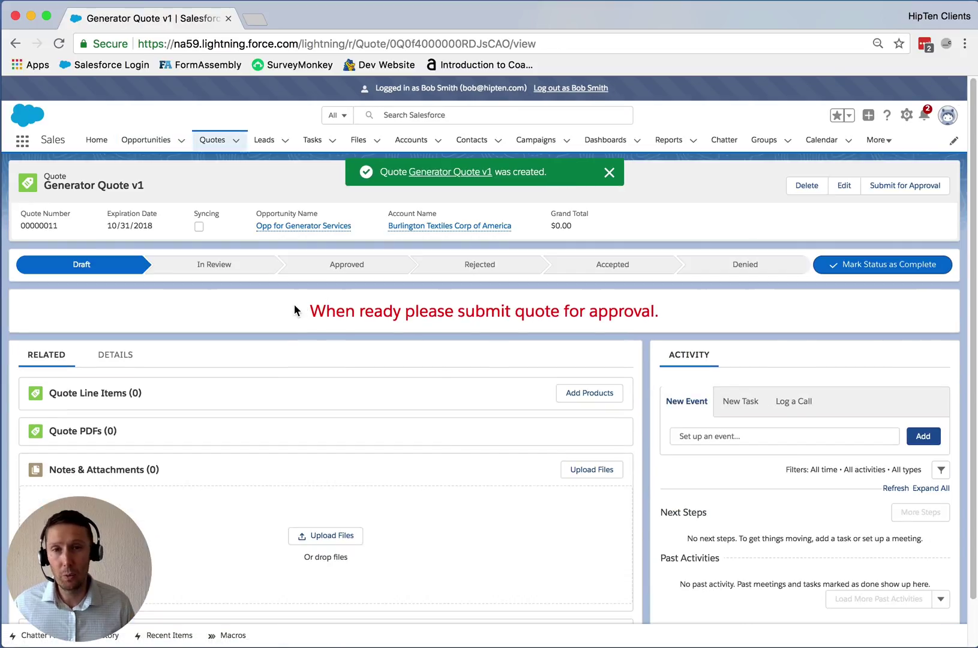
left_click_drag(295, 310, 521, 329)
left_click(675, 314)
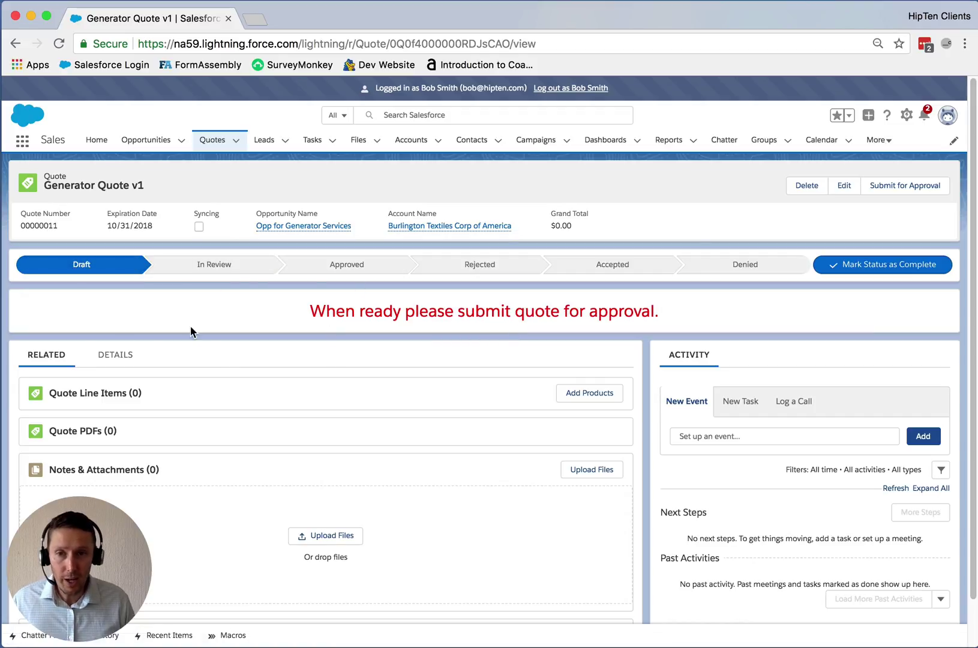
Select the GenWatt Diesel 1000kW, 10kW and 200kW products and continue to line-item editing.
left_click(570, 393)
left_click(131, 144)
left_click(73, 298)
left_click(73, 330)
left_click(73, 362)
left_click(904, 570)
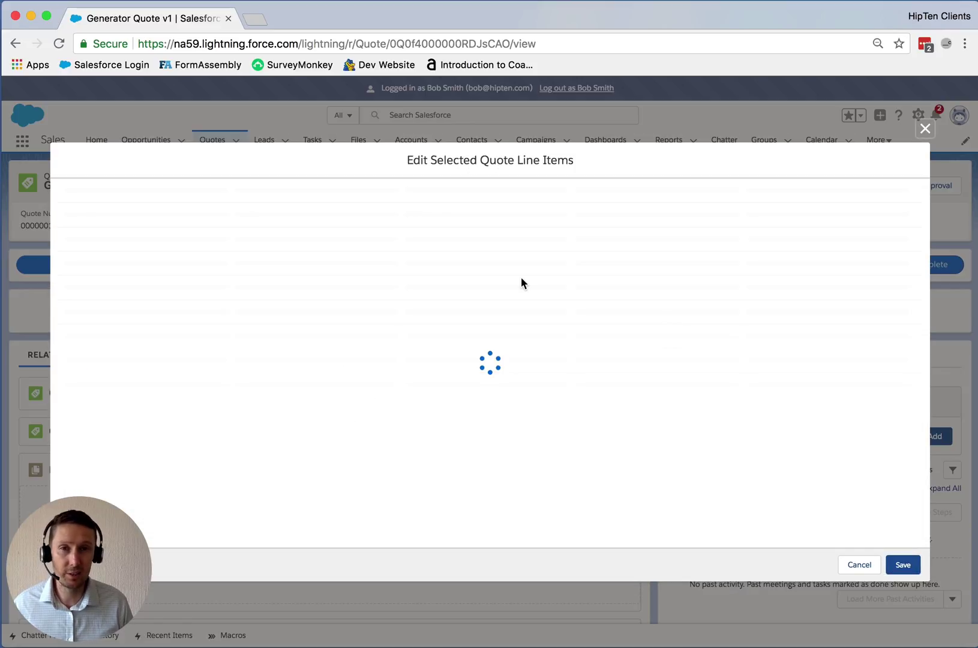
Enter quantity 1 for each of the three GenWatt Diesel line items.
left_click(594, 211)
type("1")
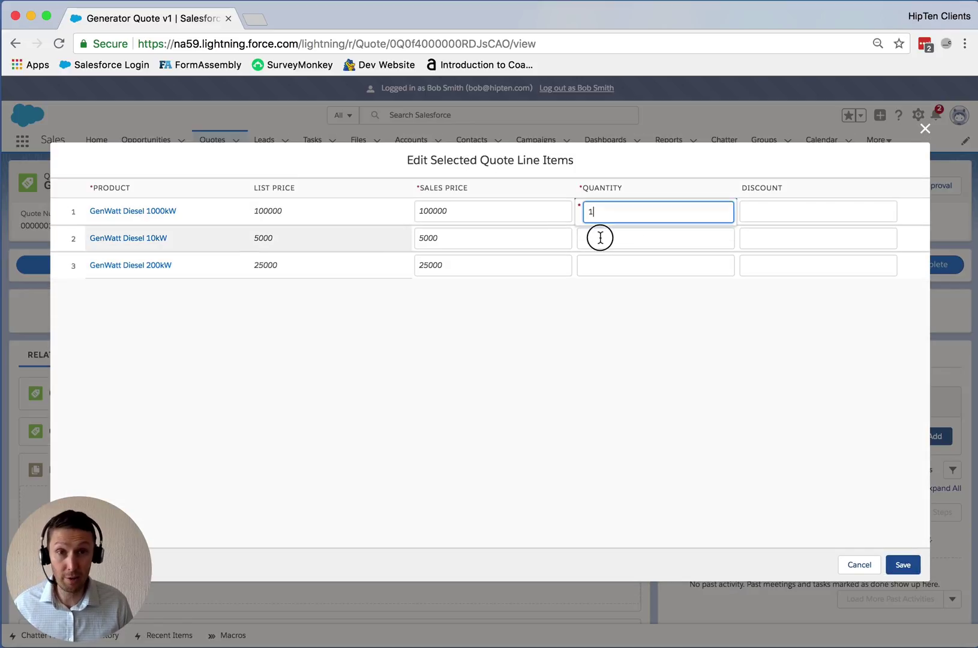
left_click(600, 237)
type("1")
left_click(602, 266)
type("1")
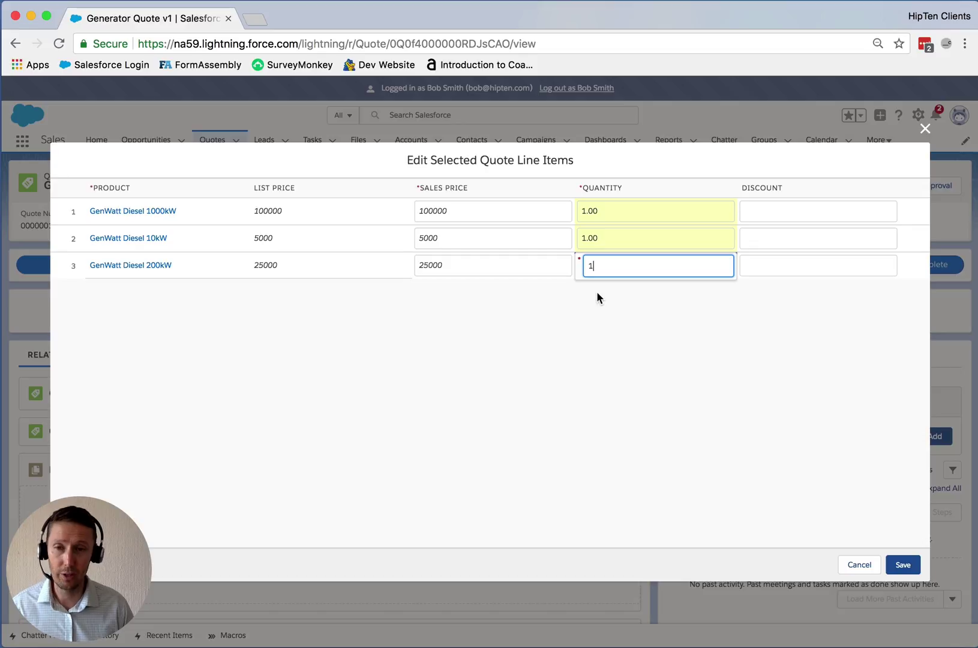
Give the line items discounts of 5%, 10% and 15%, then save them.
left_click(798, 211)
type("5")
left_click(797, 239)
type("10")
key("Return")
left_click(793, 264)
type("15")
key("Return")
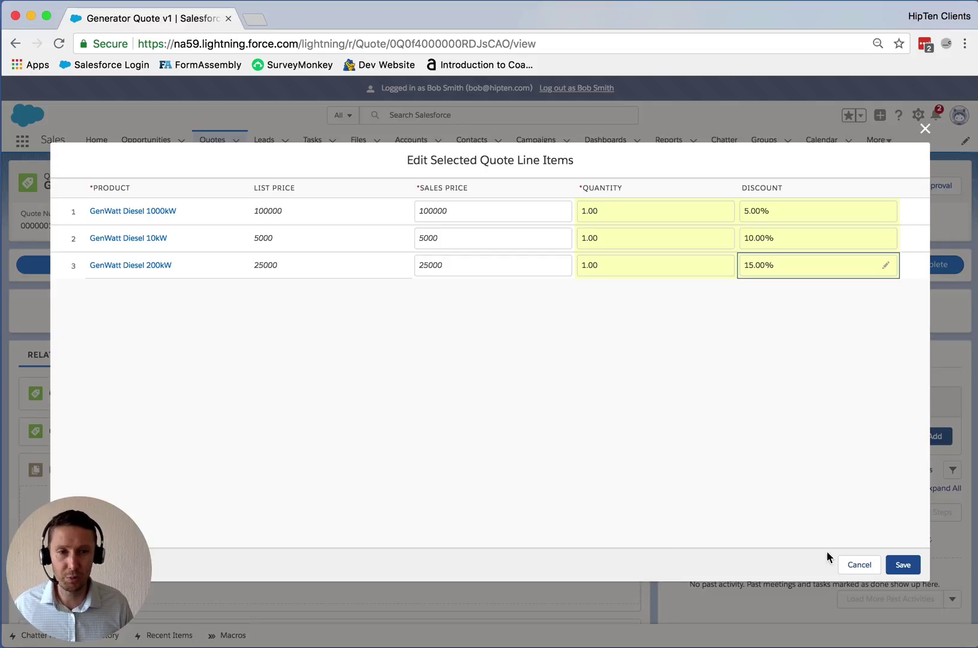
left_click(903, 567)
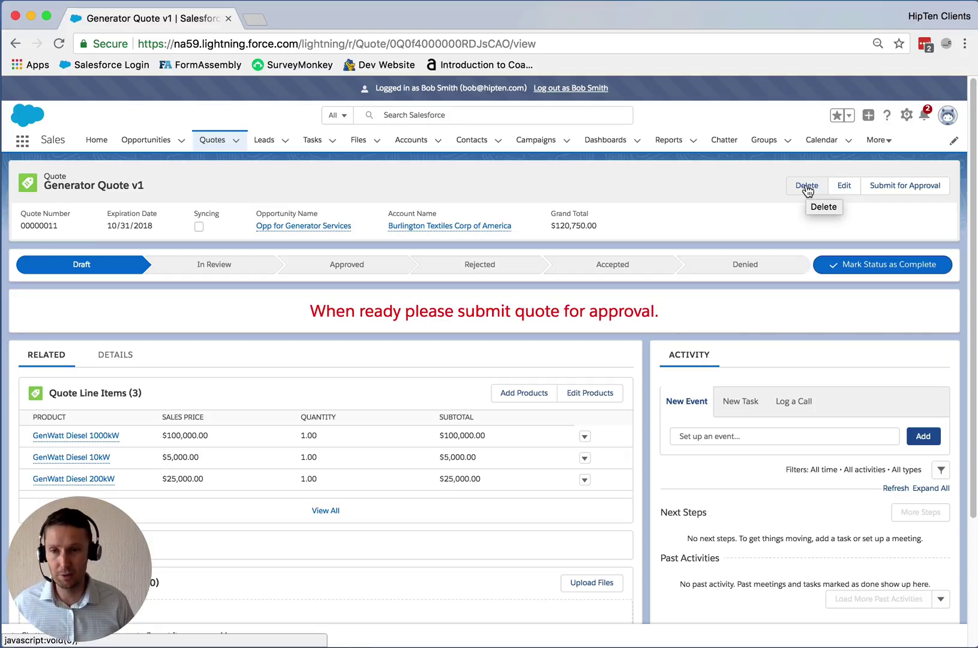
Submit the quote for approval with the comment 'Hi Boss, please approve this quote as customer wants it ASAP!!' and a sign-off.
left_click(906, 187)
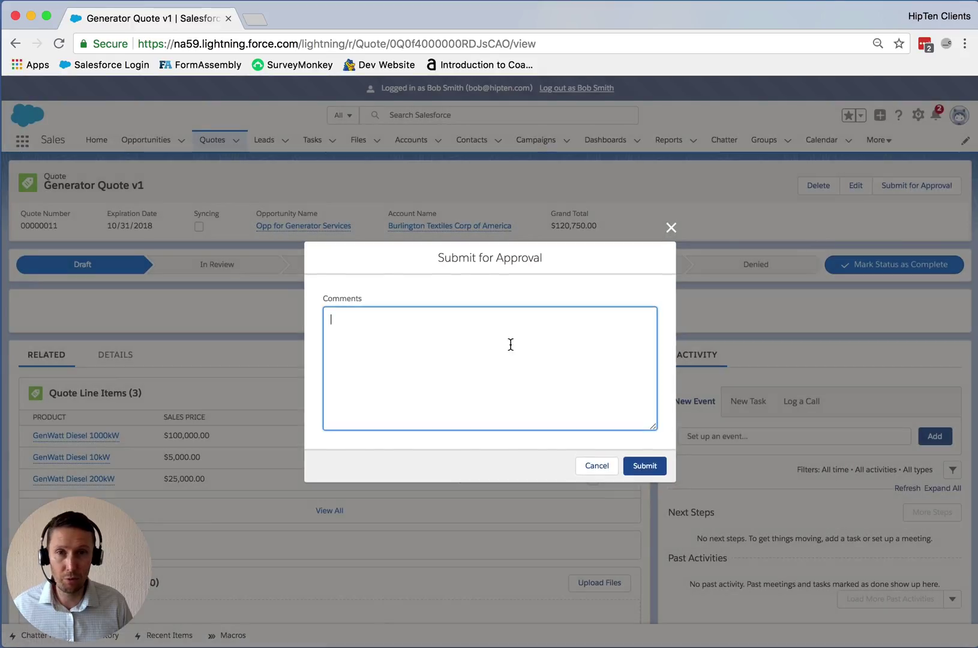
left_click(466, 354)
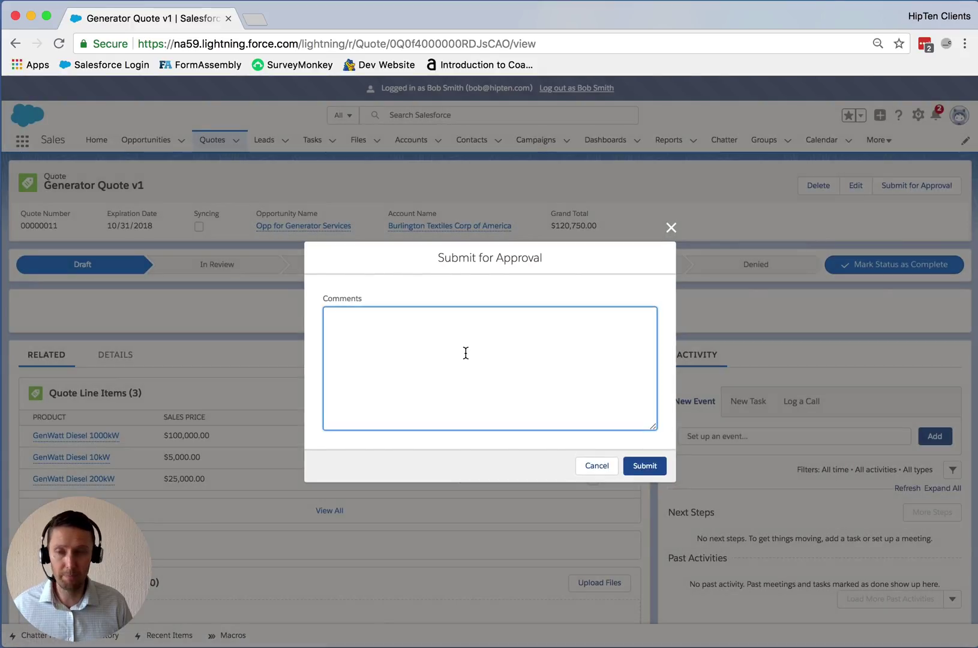
type("Hi Boss, please approve this quote as customer wants it ASAP!")
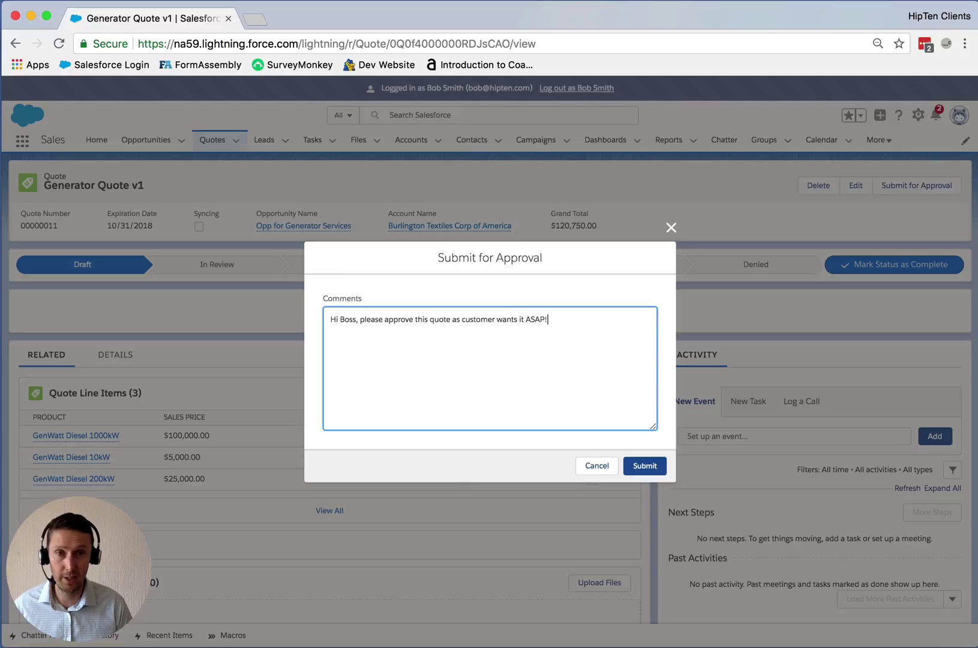
type("!")
key("Return")
key("Return")
type("BO")
key("BackSpace")
type("ob")
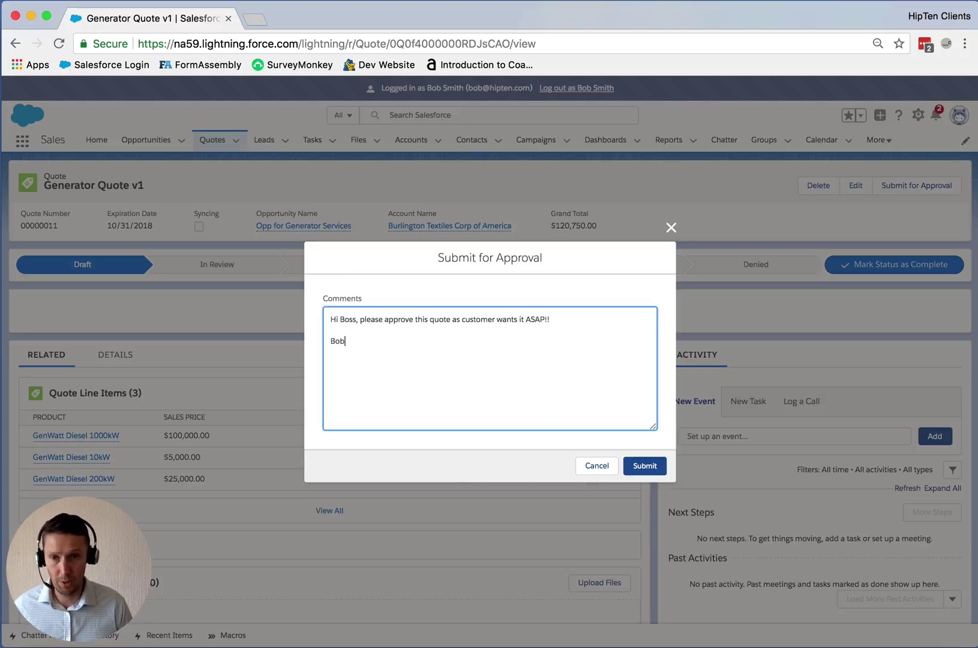
left_click(656, 472)
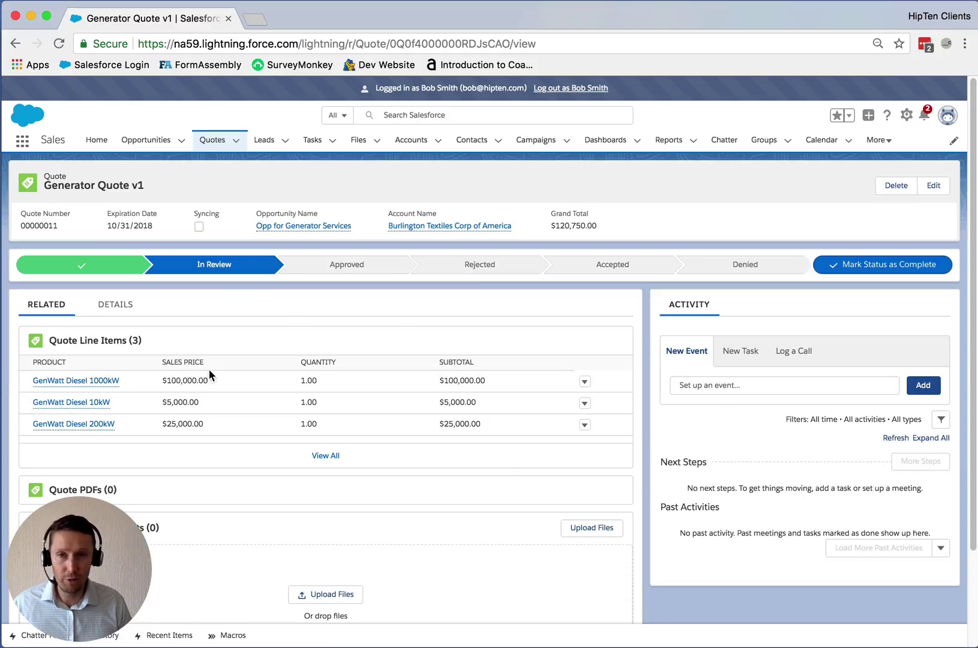
Scroll down to the Approval History list showing the submitted request and pending approval step.
scroll(368, 384, "down", 5)
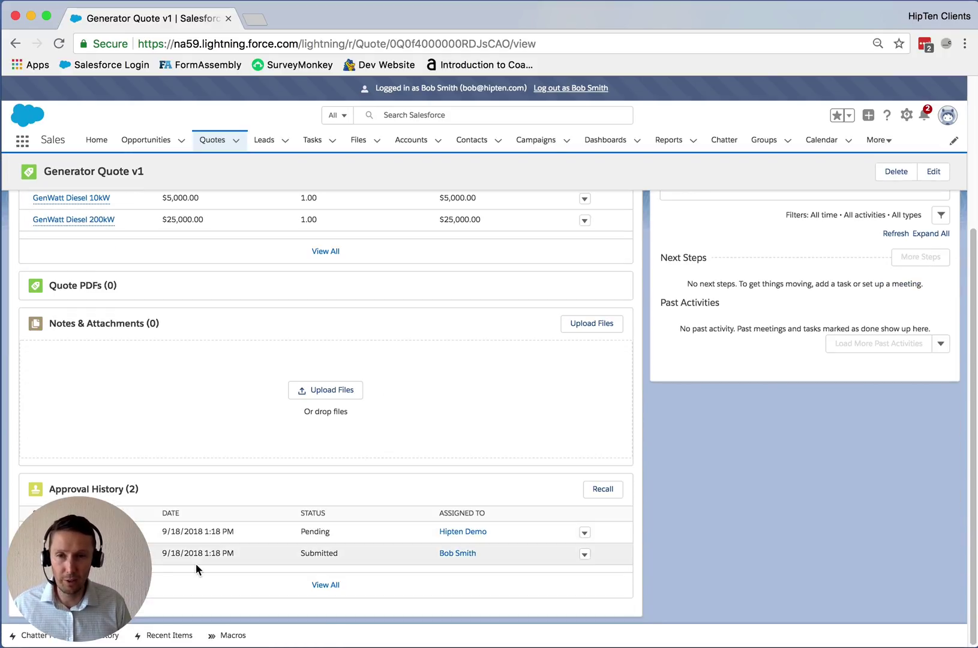
left_click_drag(138, 552, 729, 571)
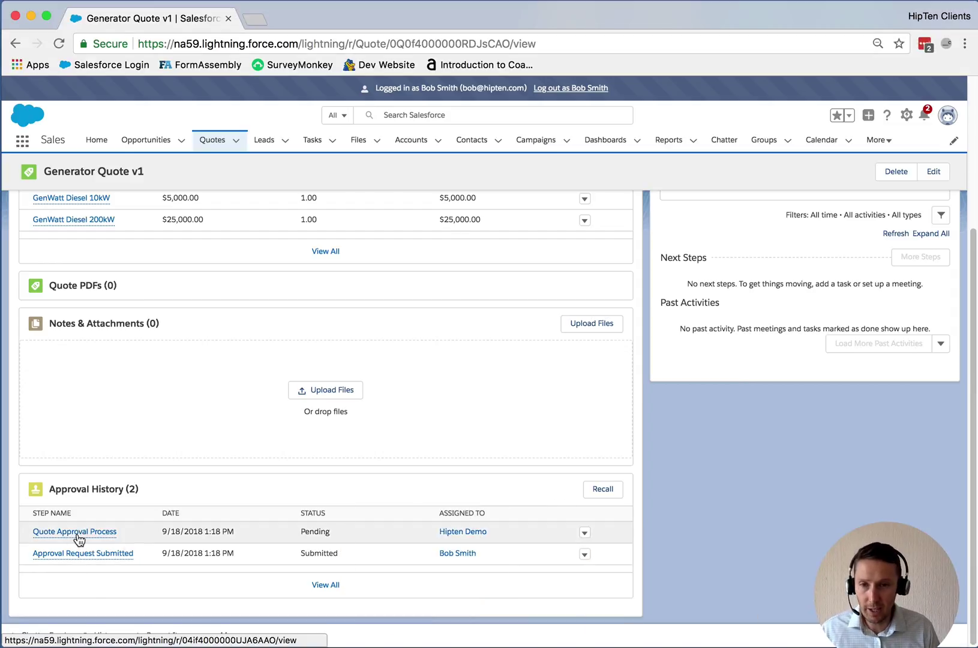
mouse_move(77, 558)
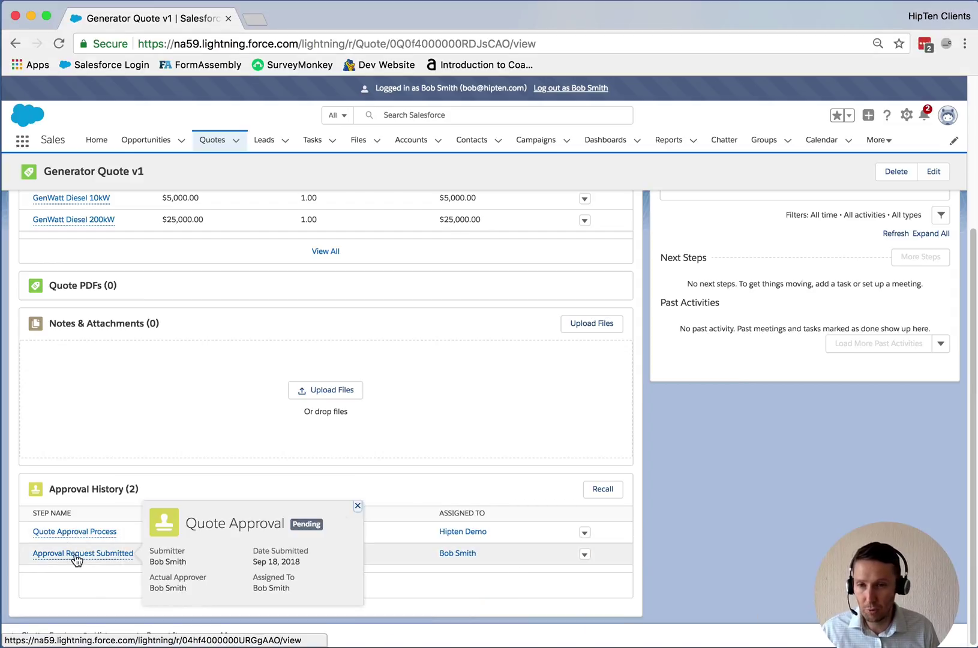
left_click(77, 555)
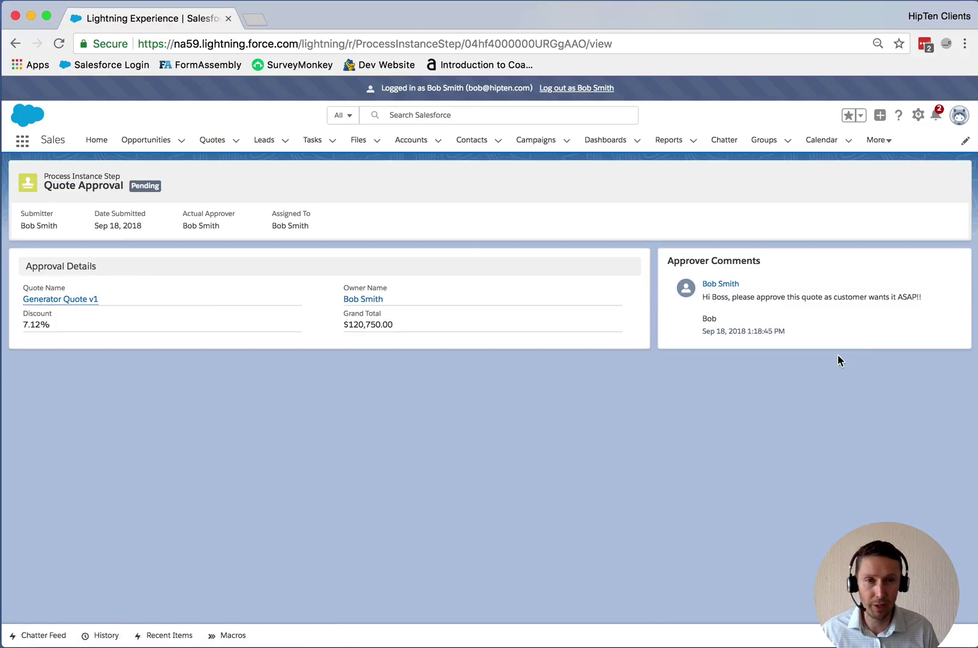
left_click_drag(704, 297, 704, 321)
left_click(391, 238)
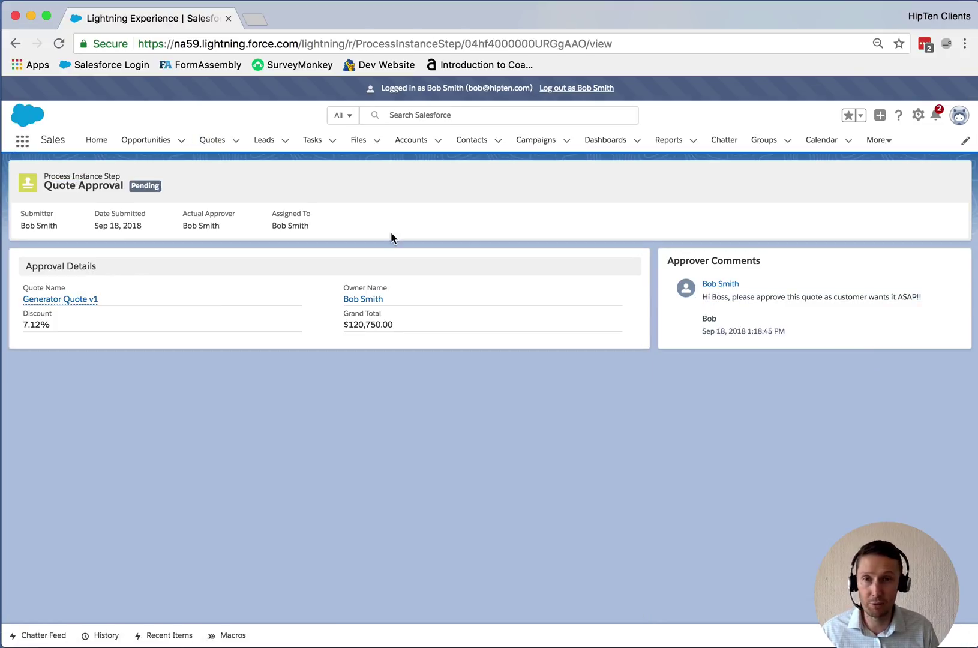
left_click(15, 43)
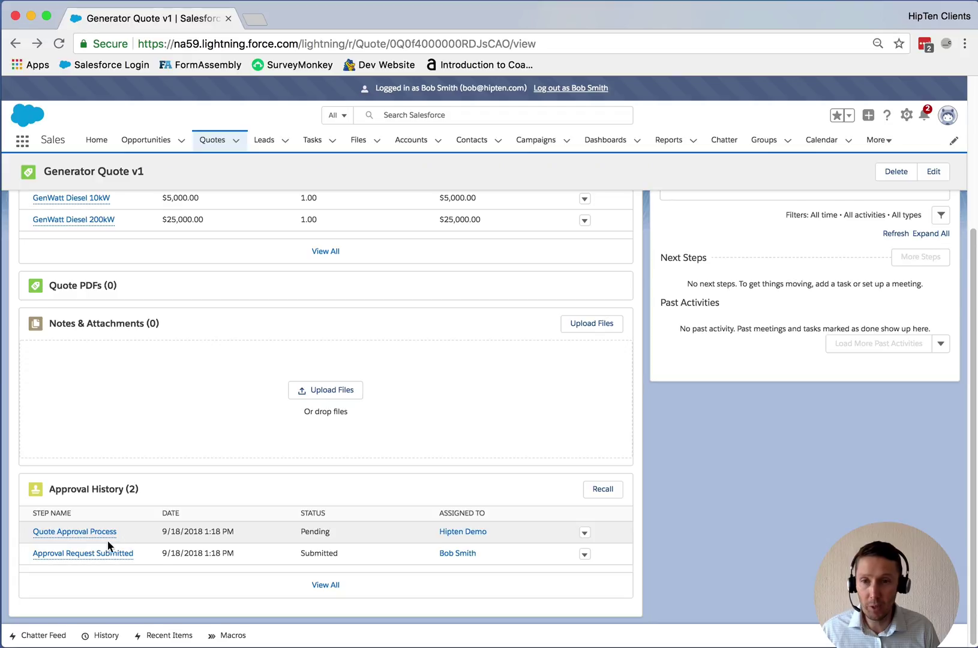
left_click_drag(302, 533, 351, 540)
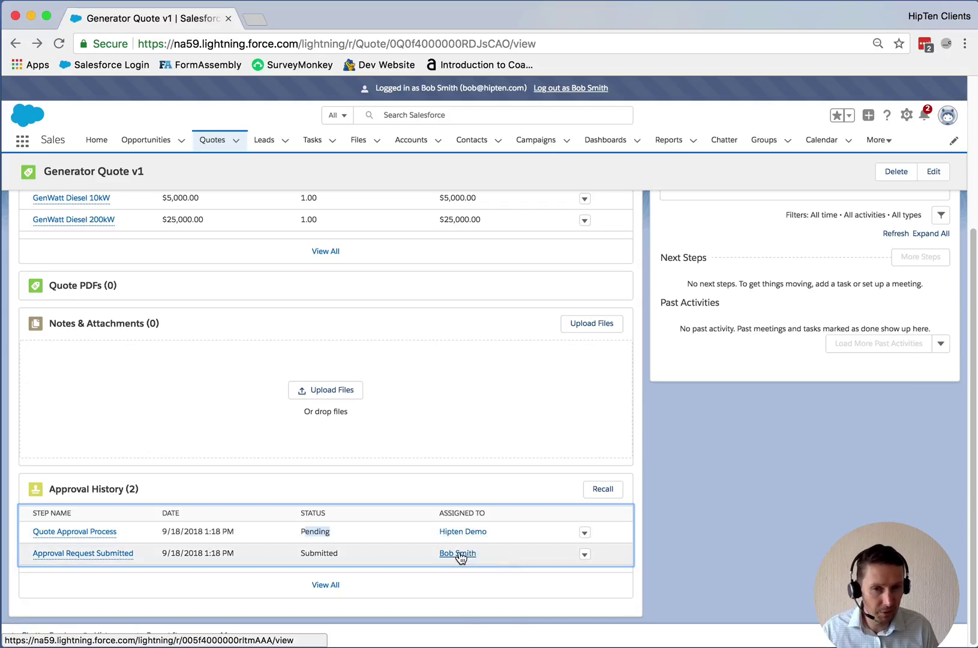
scroll(472, 558, "up", 4)
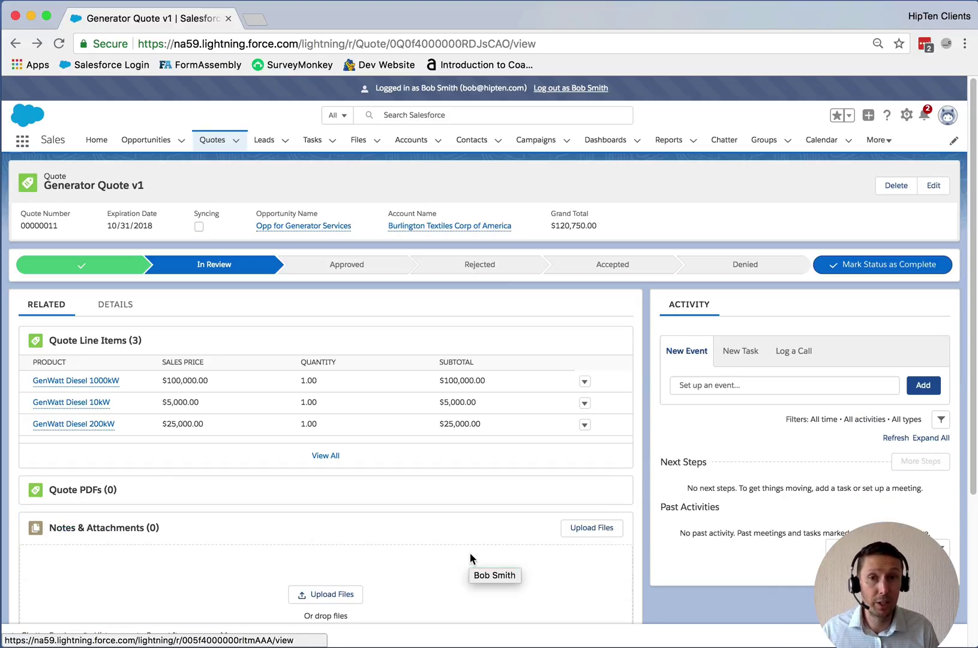
left_click(130, 310)
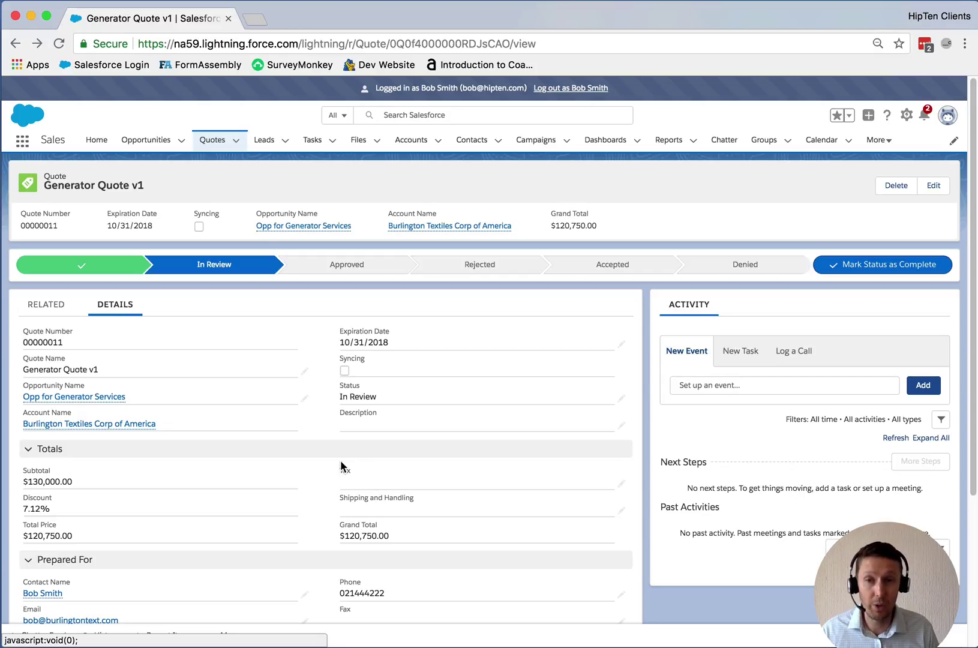
Change the quote's expiration date to 11/30/2018 and try to save it.
left_click(622, 345)
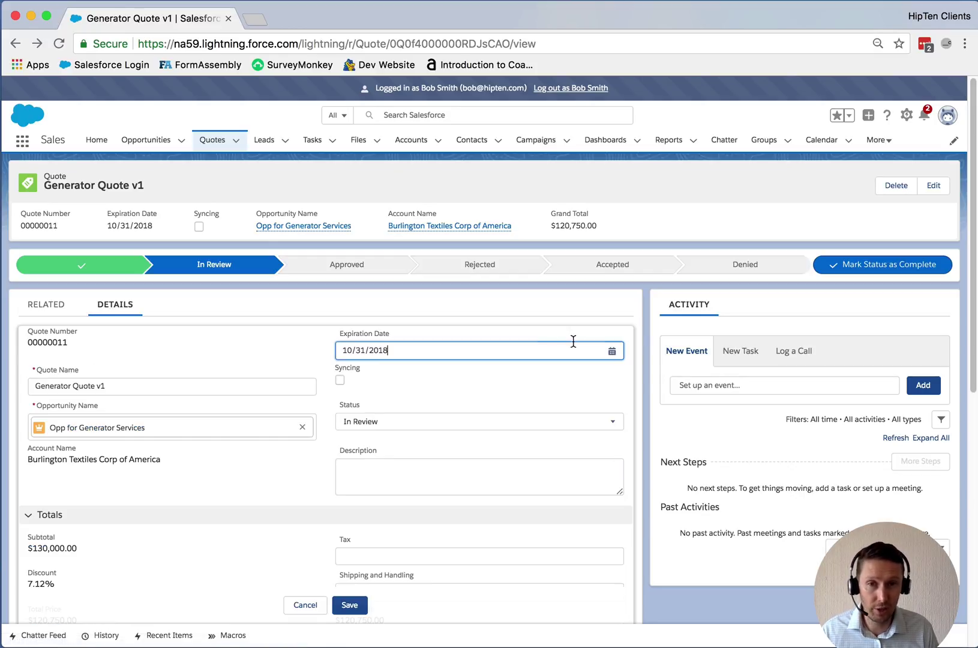
left_click(412, 349)
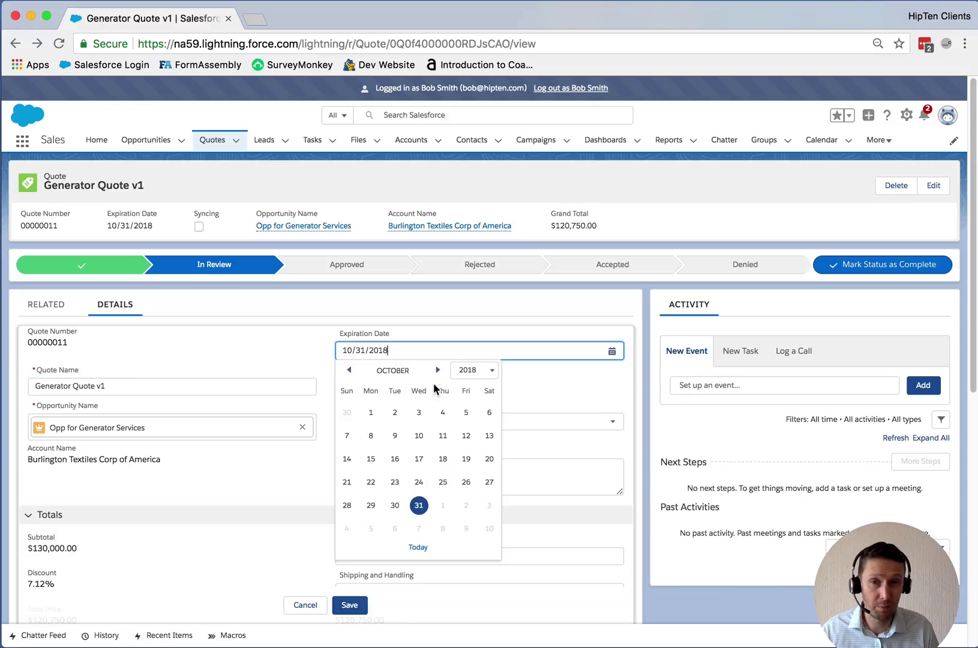
left_click(437, 370)
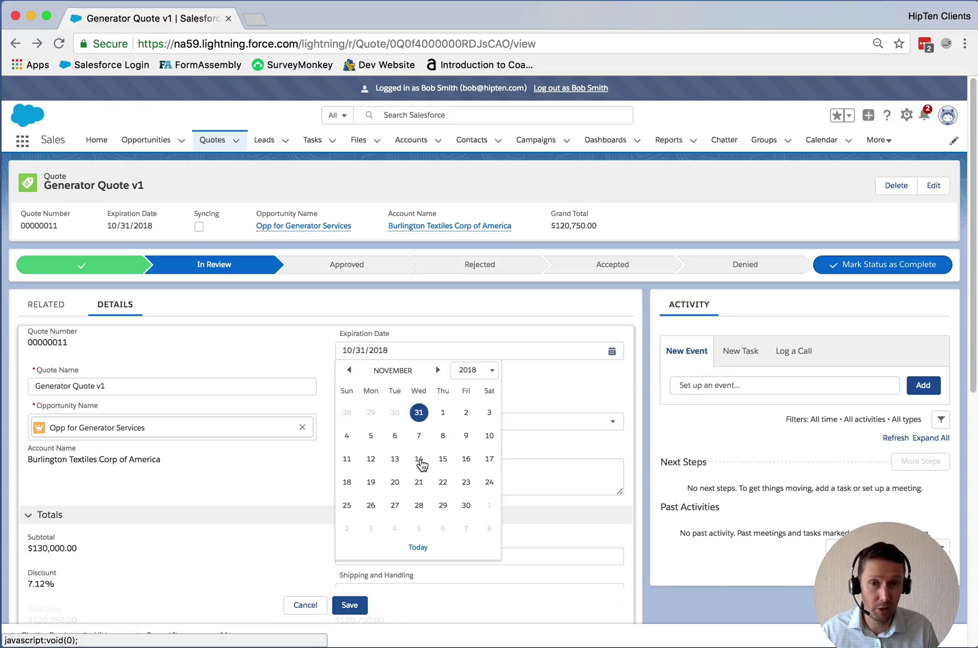
left_click(462, 506)
left_click(359, 607)
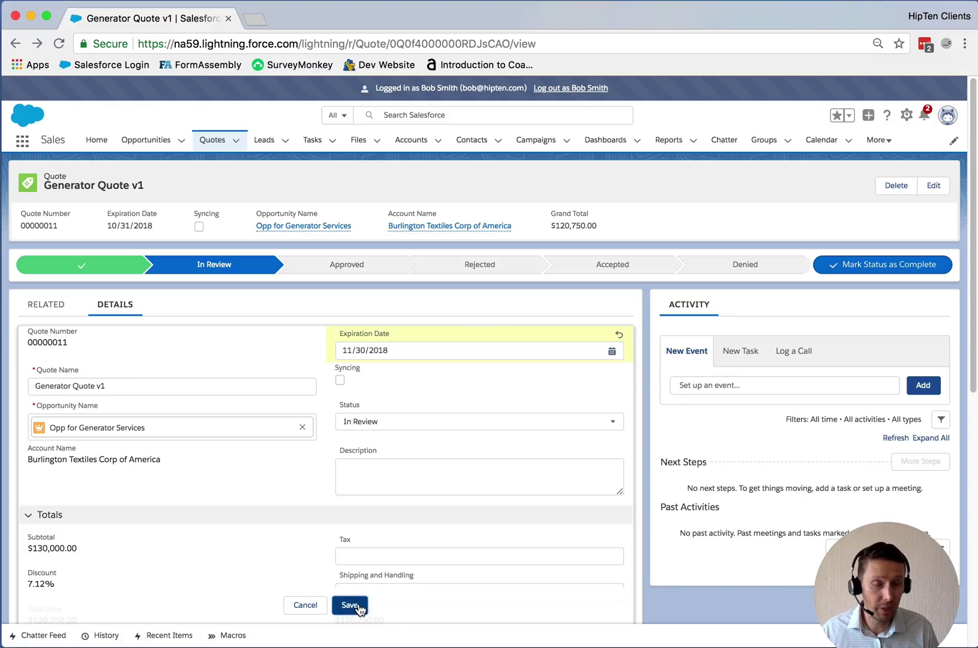
Dismiss the save error and cancel the edit, keeping the 10/31/2018 expiration date.
left_click_drag(211, 561, 194, 544)
left_click(294, 576)
left_click(195, 543)
left_click(361, 546)
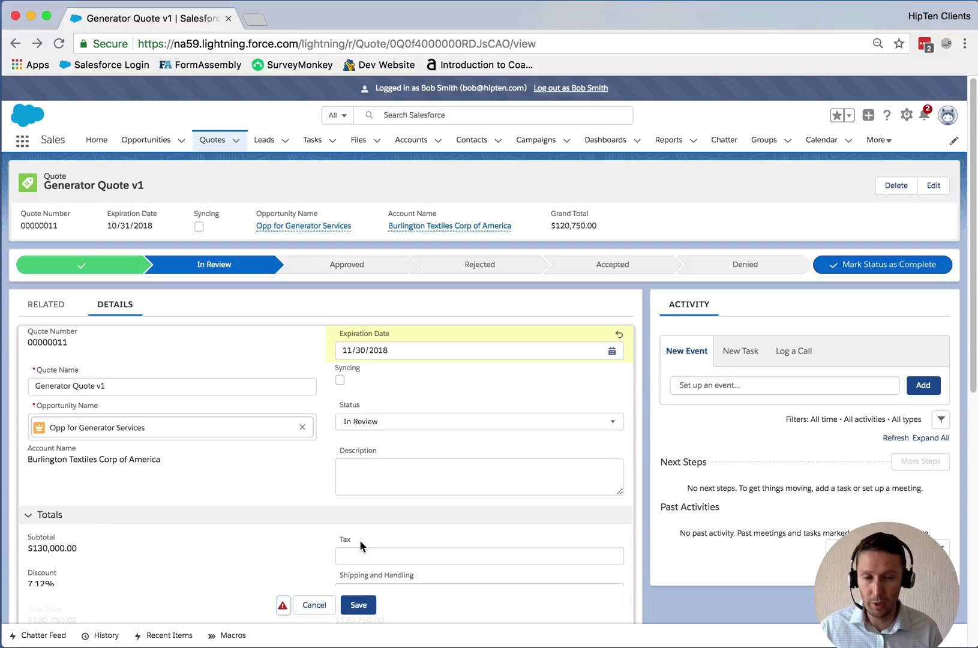
left_click(314, 605)
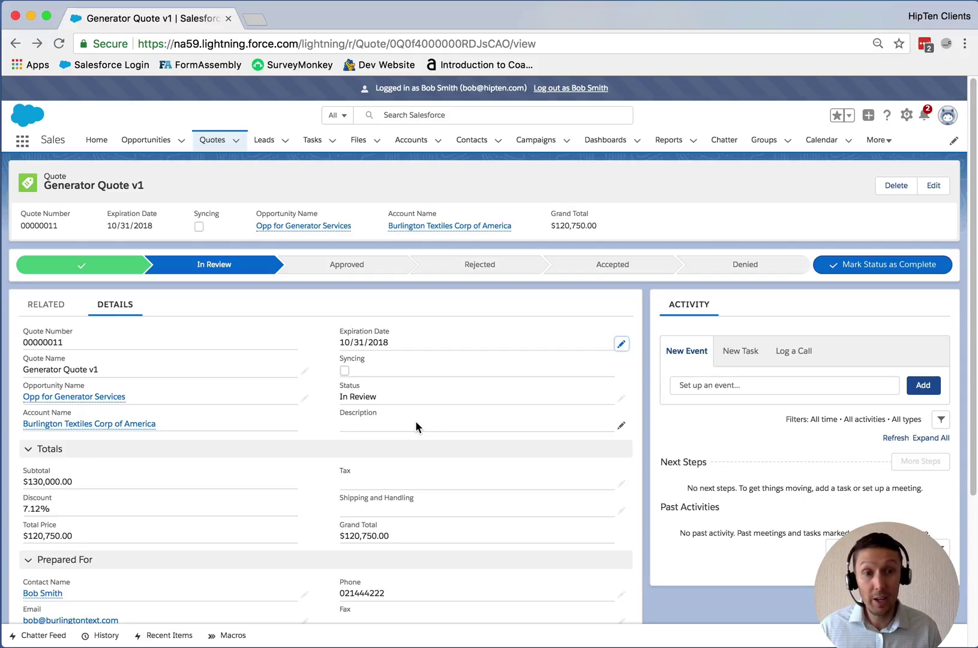
Recall the pending approval request with the comment 'Woops forgot to add the labor to the quote!!' and a sign-off.
left_click(37, 307)
scroll(564, 424, "down", 5)
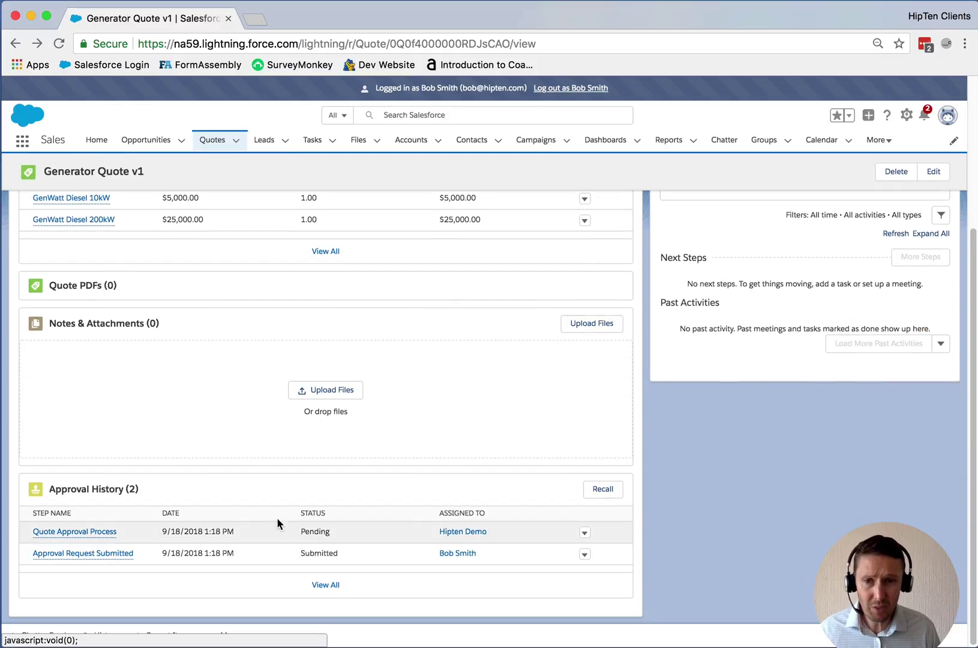
left_click(605, 489)
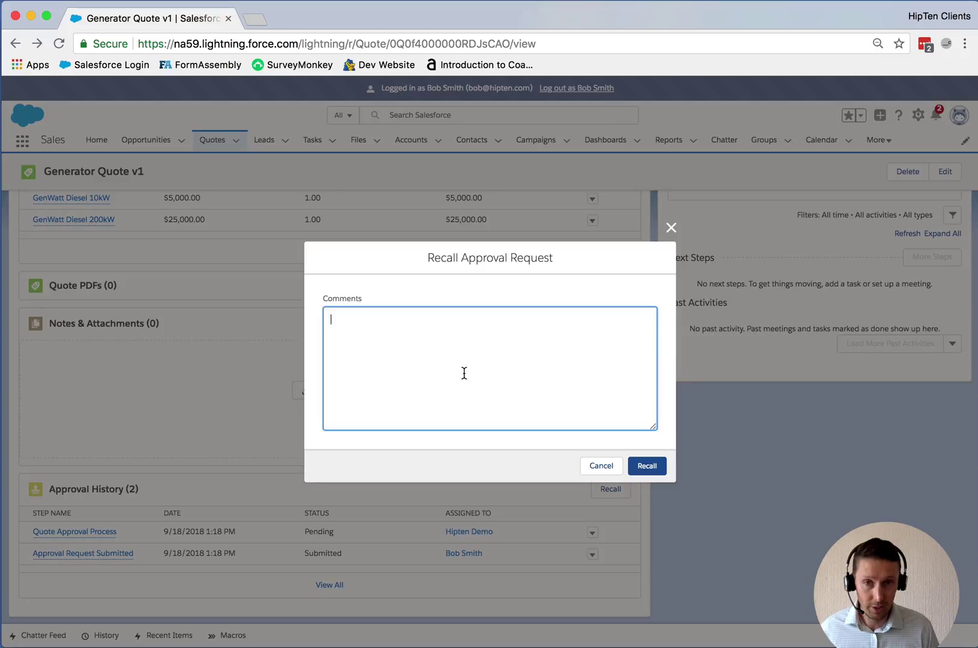
type("Woop")
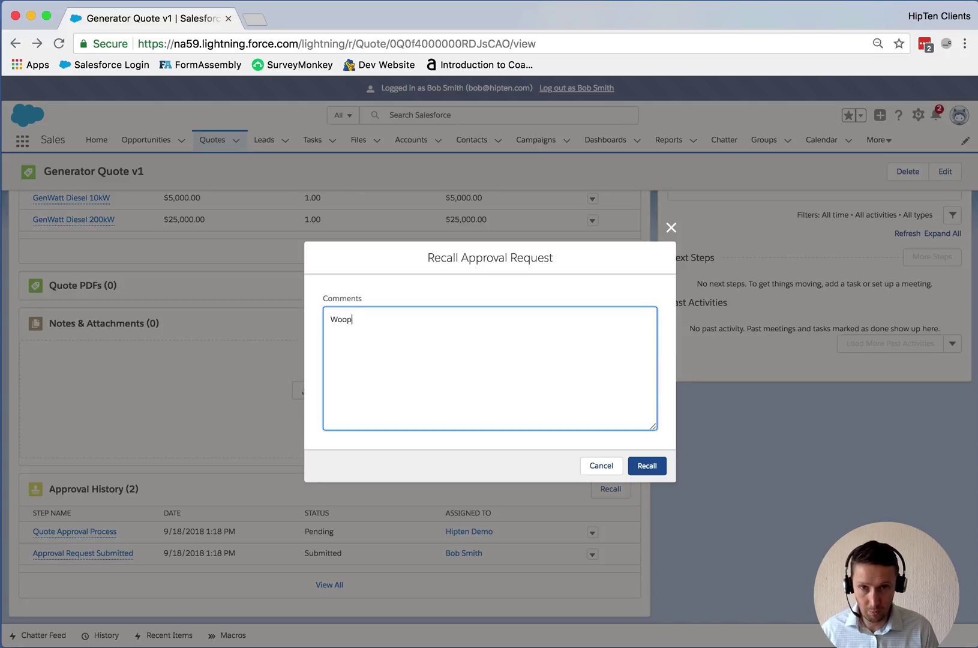
type("s forgot to add the ")
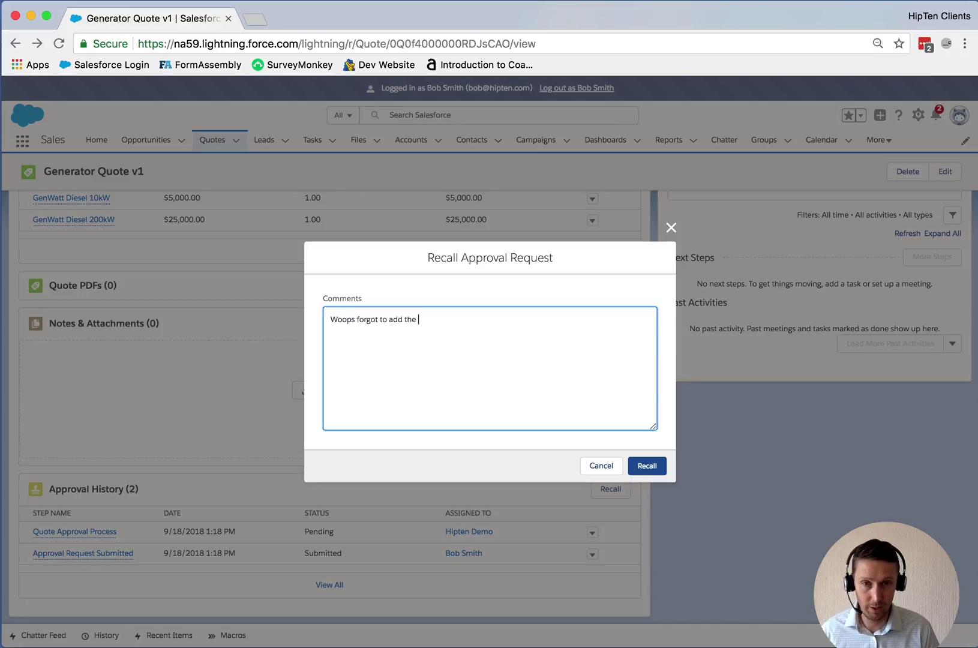
type("labor to the qwuot")
key("BackSpace")
key("BackSpace")
key("BackSpace")
key("BackSpace")
type("oute")
key("BackSpace")
key("BackSpace")
key("BackSpace")
key("BackSpace")
type("uote!! ")
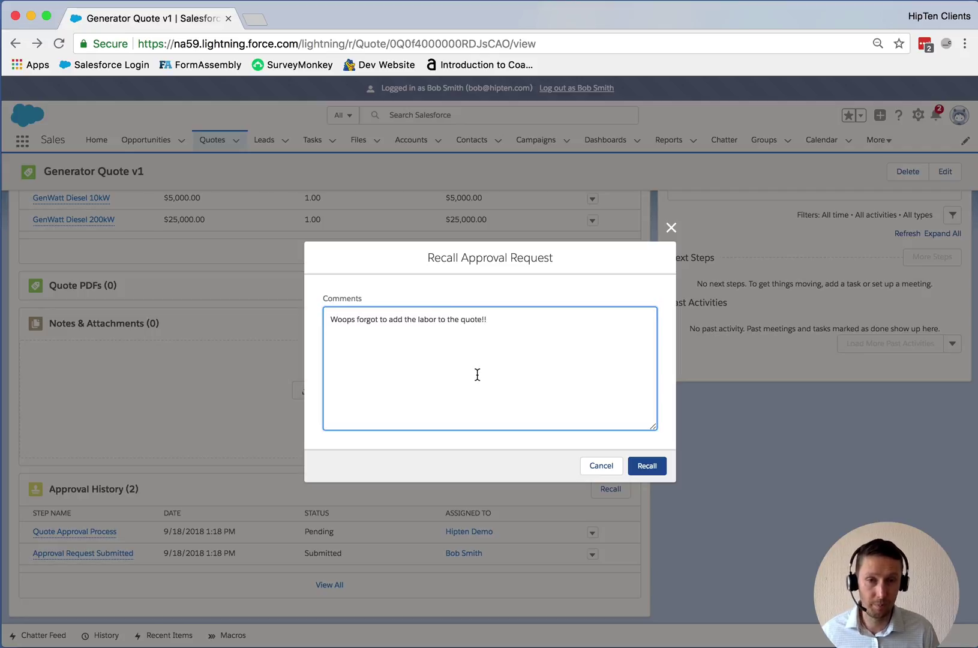
type("Bob")
left_click(646, 468)
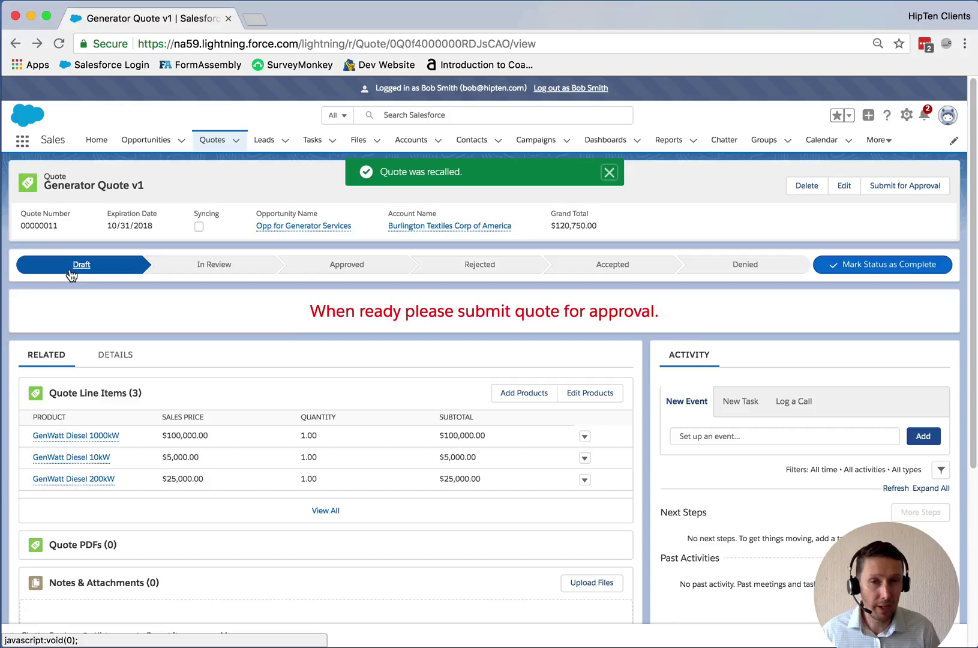
Resubmit Generator Quote v1 for approval with the comment 'Please approve!'.
left_click(117, 361)
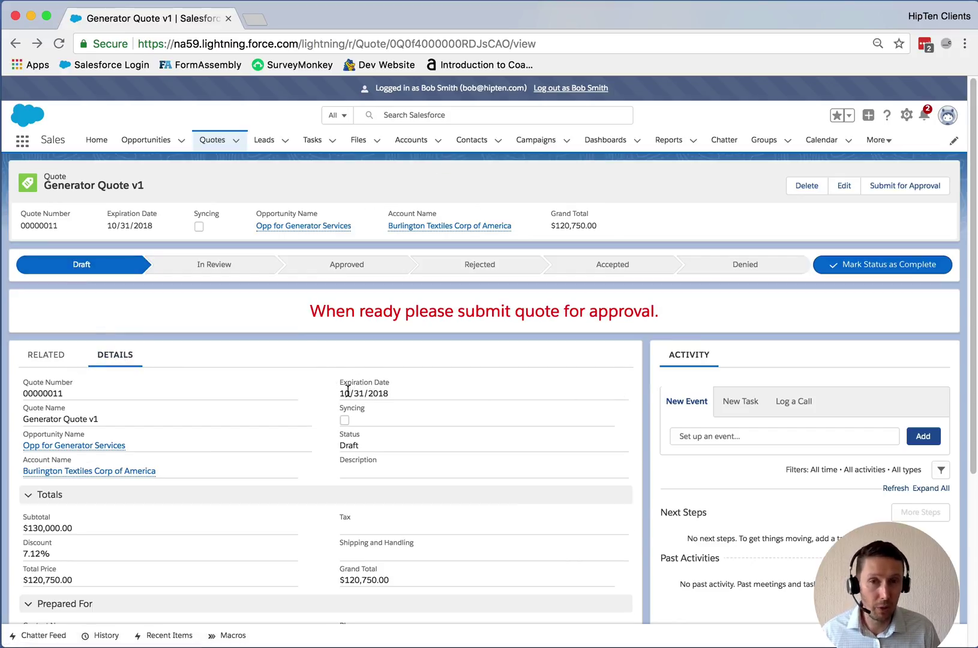
left_click_drag(340, 383, 424, 403)
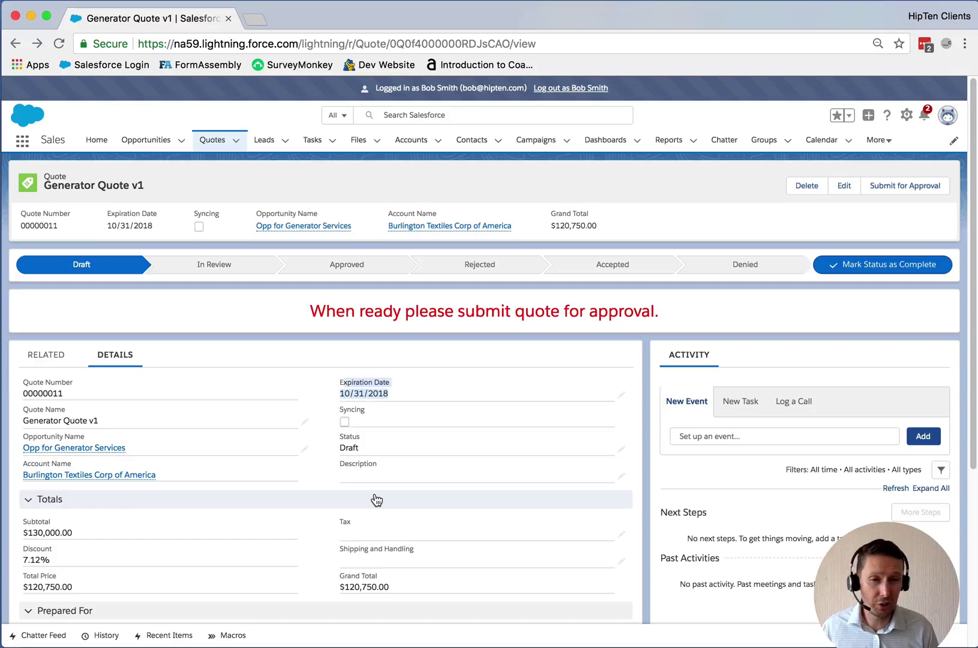
left_click(905, 186)
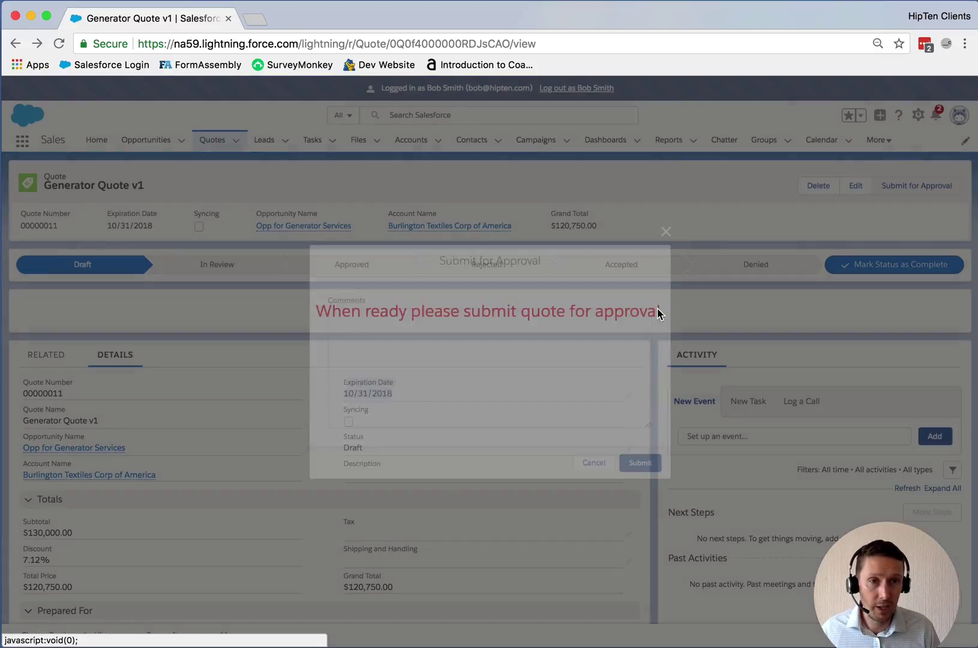
type("Please approve!")
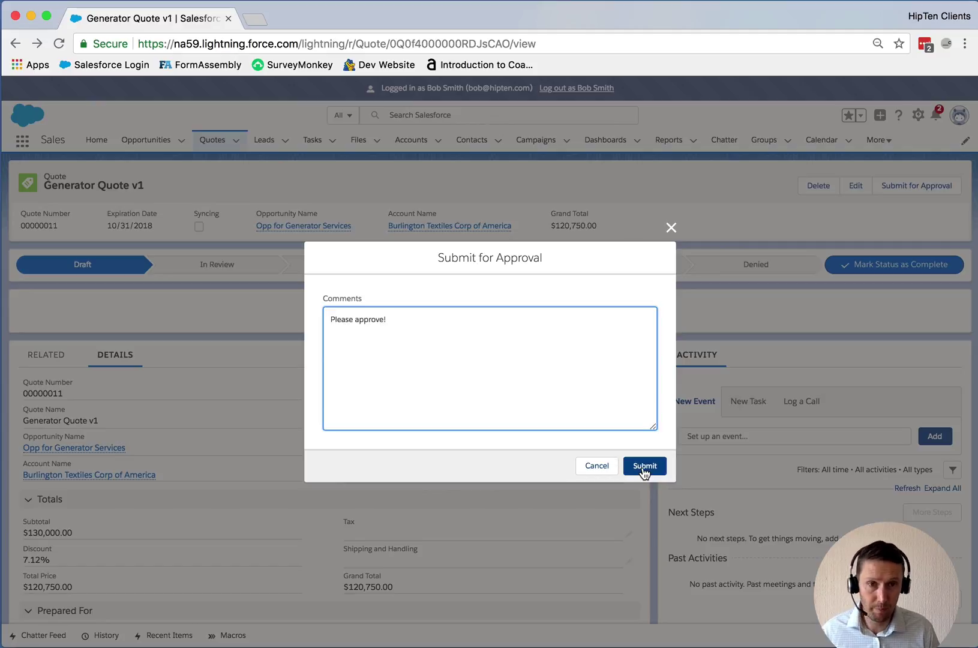
left_click(644, 465)
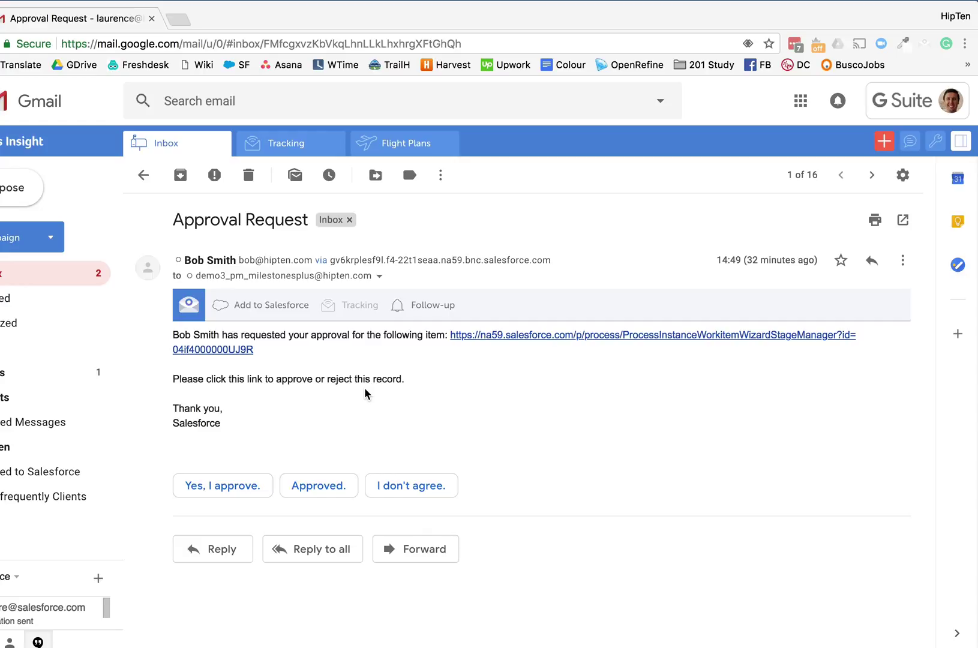
Read the Salesforce approval request e-mail, draft a reply 'approved', then discard the draft.
left_click(179, 337)
left_click_drag(178, 337, 425, 382)
left_click(420, 380)
left_click_drag(174, 335, 444, 334)
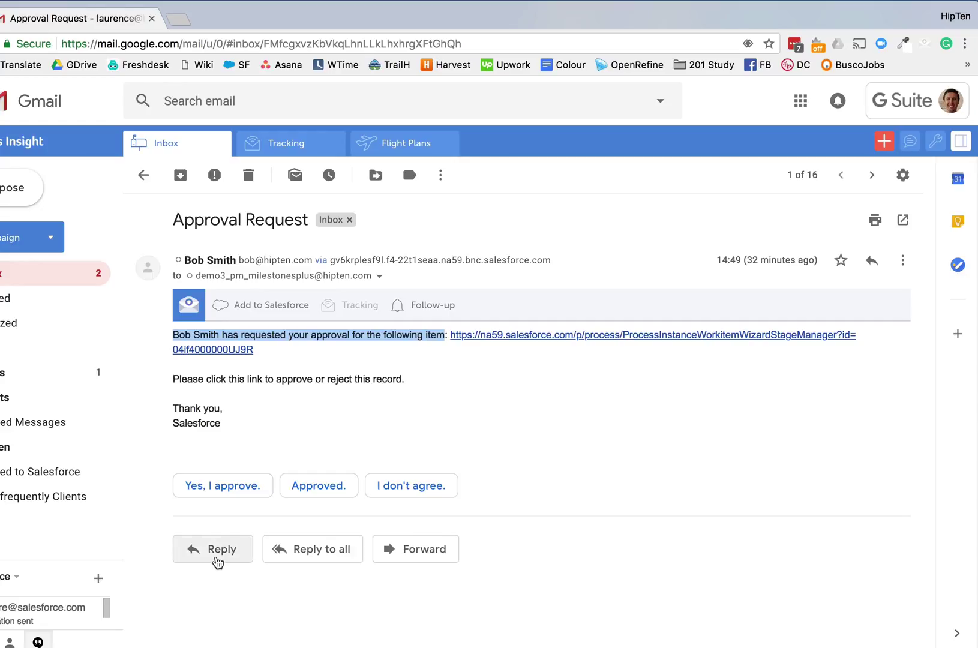
left_click(188, 547)
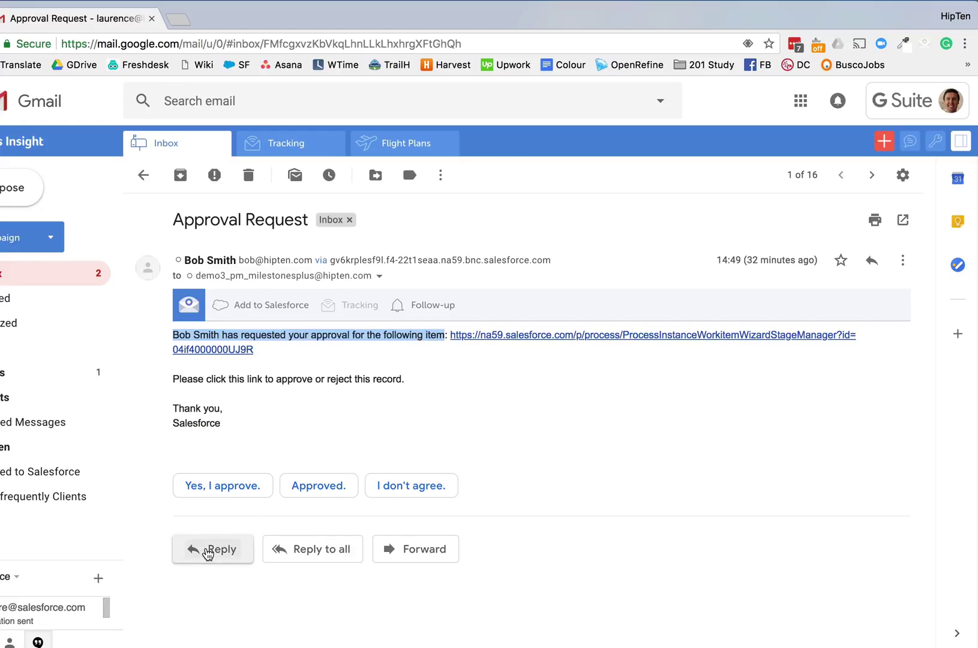
type("approved")
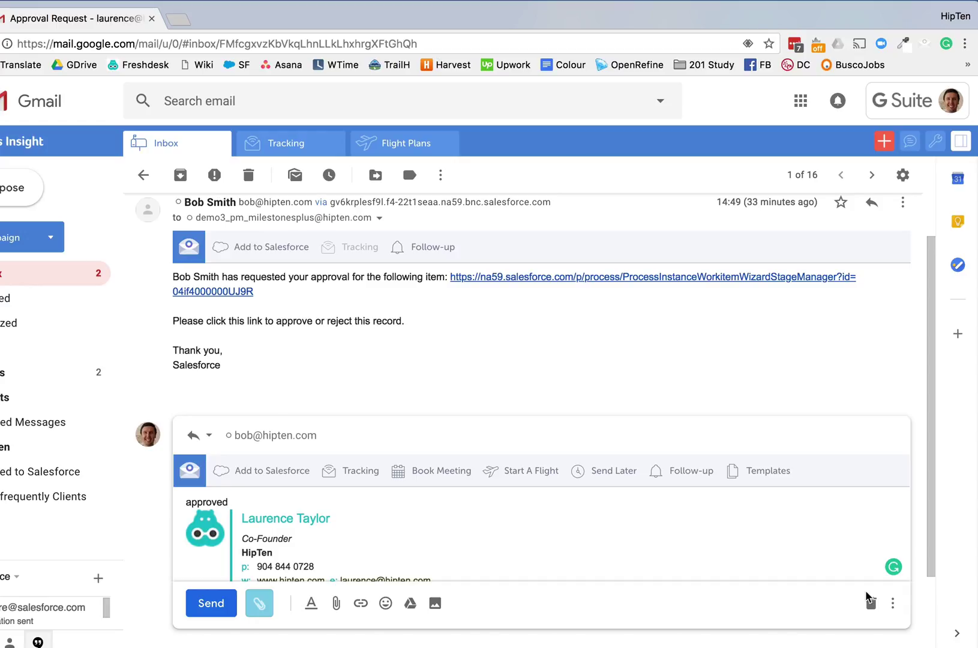
left_click(870, 603)
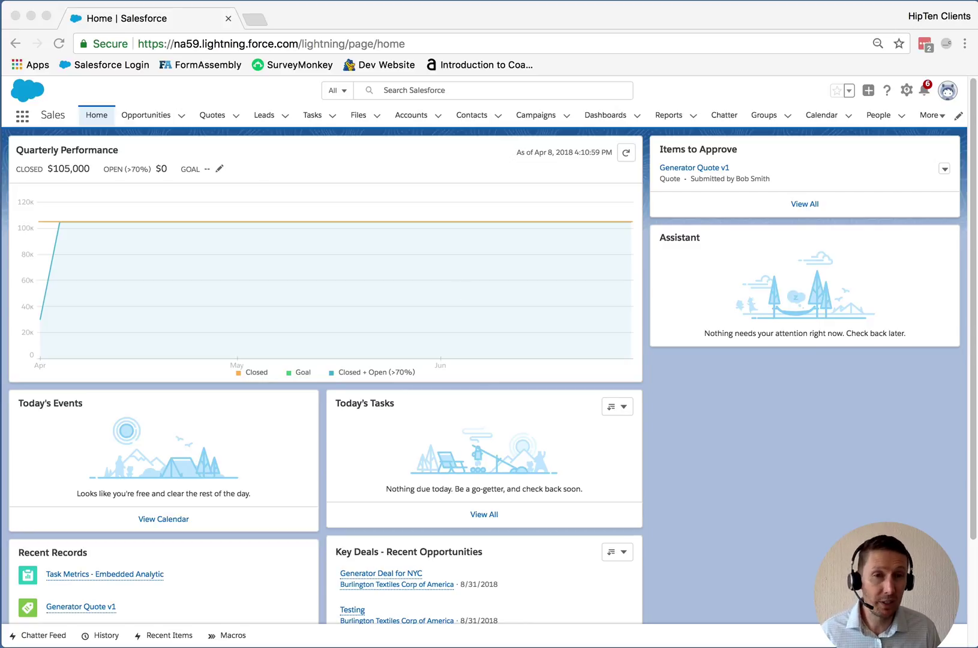
Open the Generator Quote v1 approval request from Items to Approve and read the submitter's comment.
left_click(660, 150)
left_click_drag(660, 150, 738, 155)
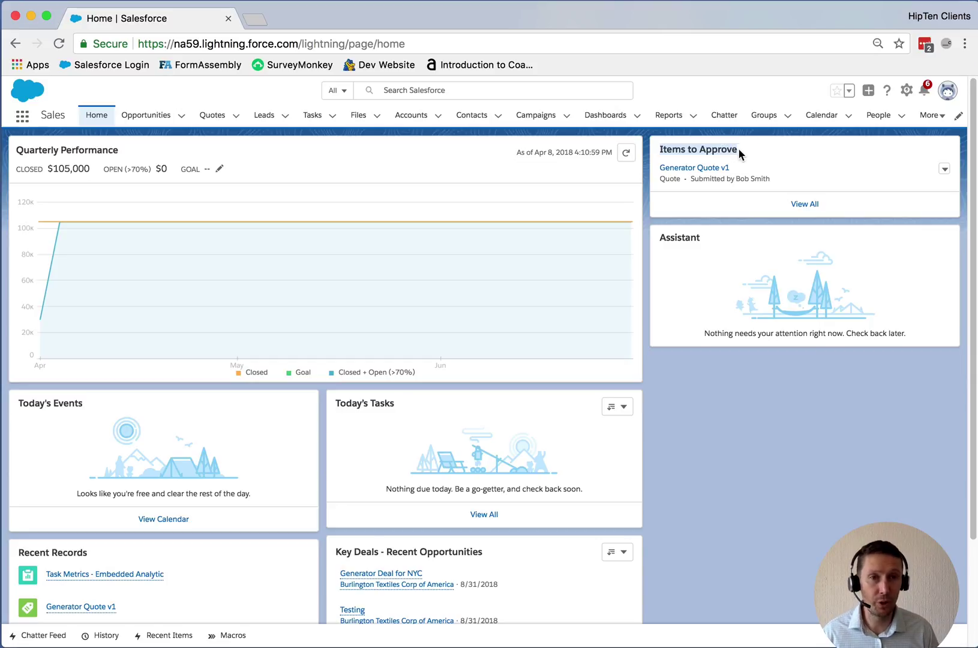
left_click(706, 169)
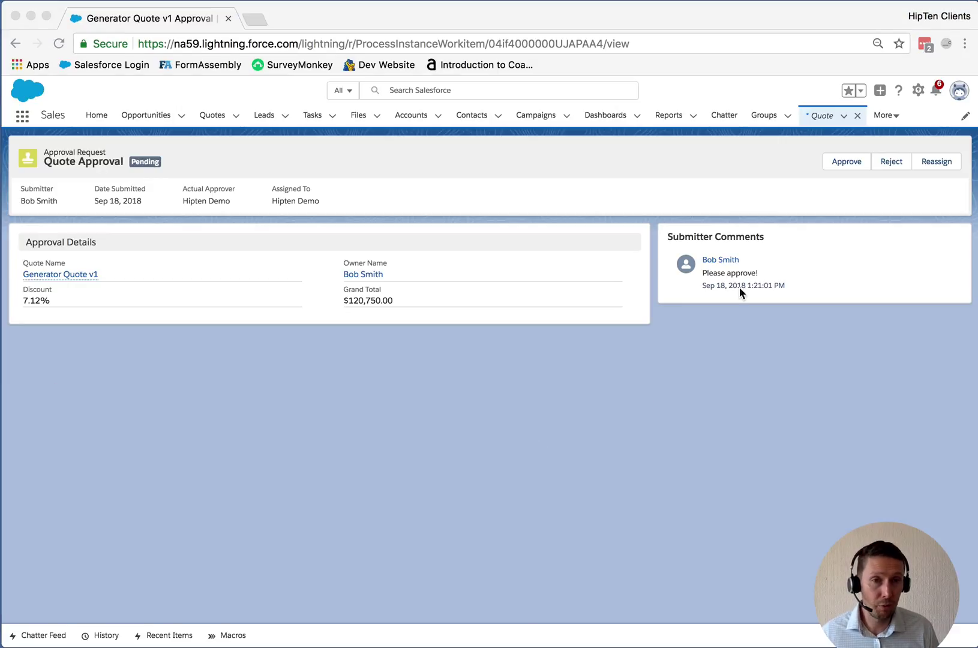
left_click_drag(669, 238, 767, 242)
left_click_drag(703, 273, 777, 275)
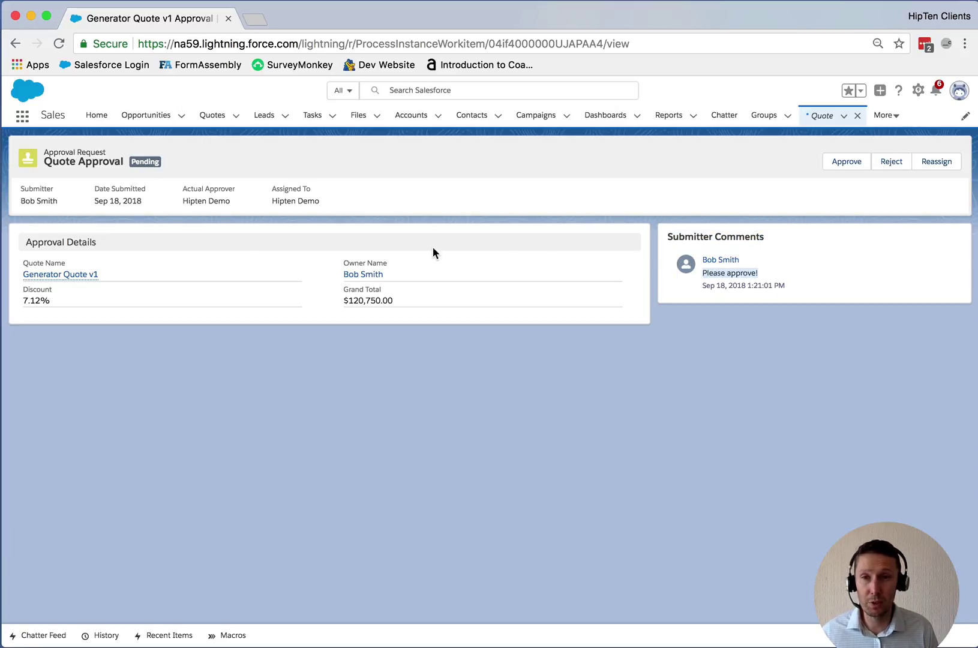
Check the 7.12% discount and grand total, then open the Generator Quote v1 record.
mouse_move(63, 277)
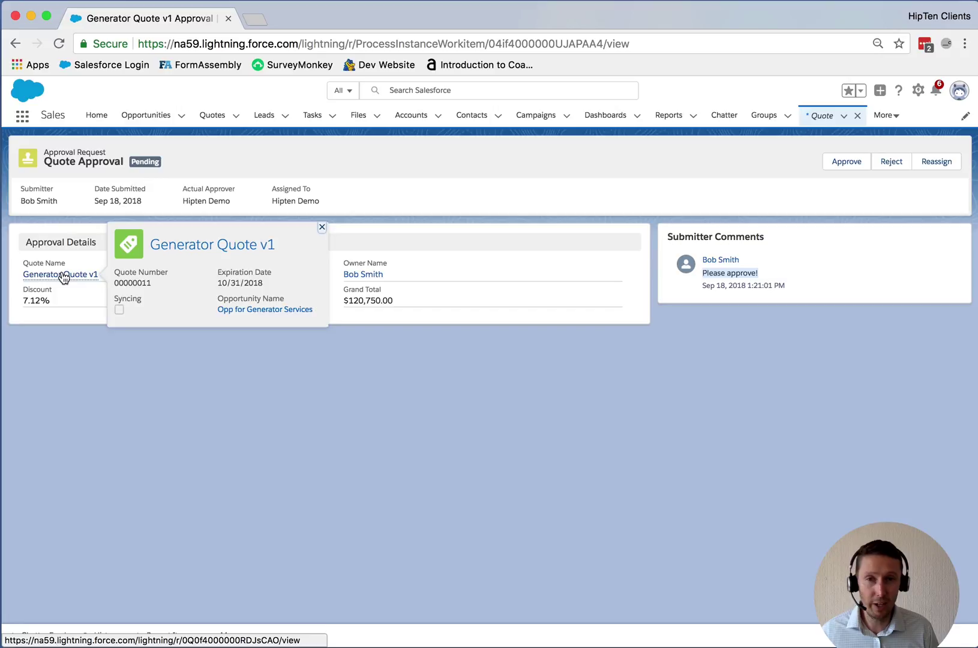
left_click(20, 312)
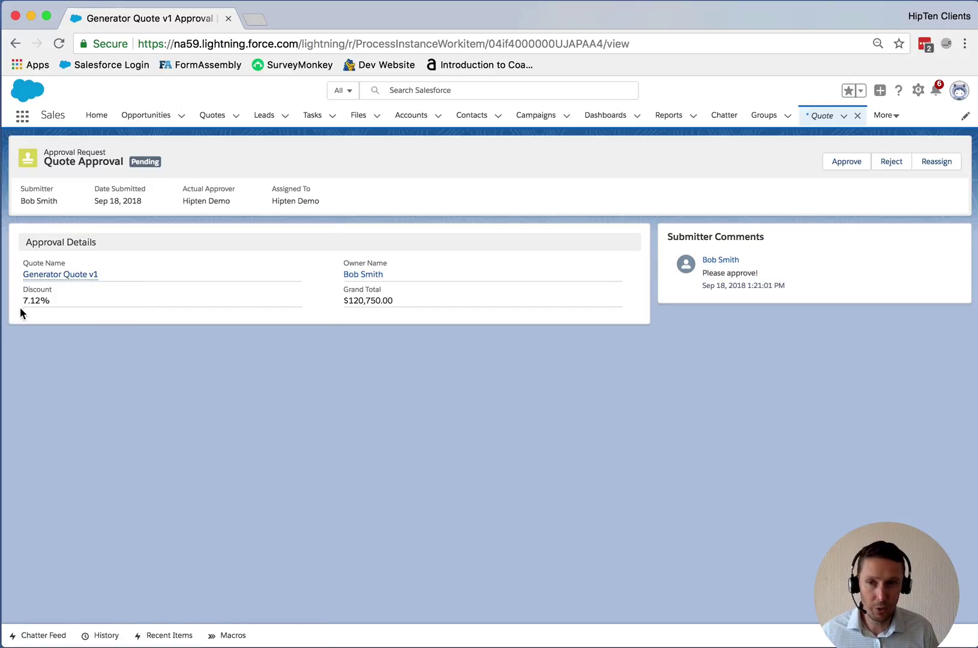
left_click_drag(26, 286, 76, 301)
left_click_drag(344, 299, 400, 297)
left_click(400, 297)
left_click_drag(11, 292, 48, 295)
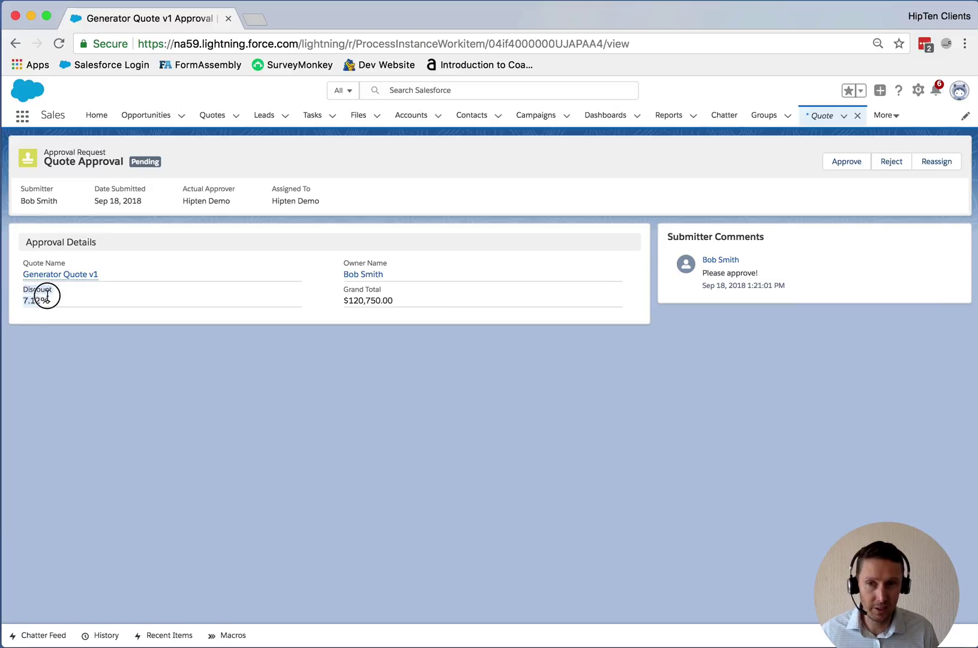
left_click_drag(339, 299, 395, 299)
left_click(401, 303)
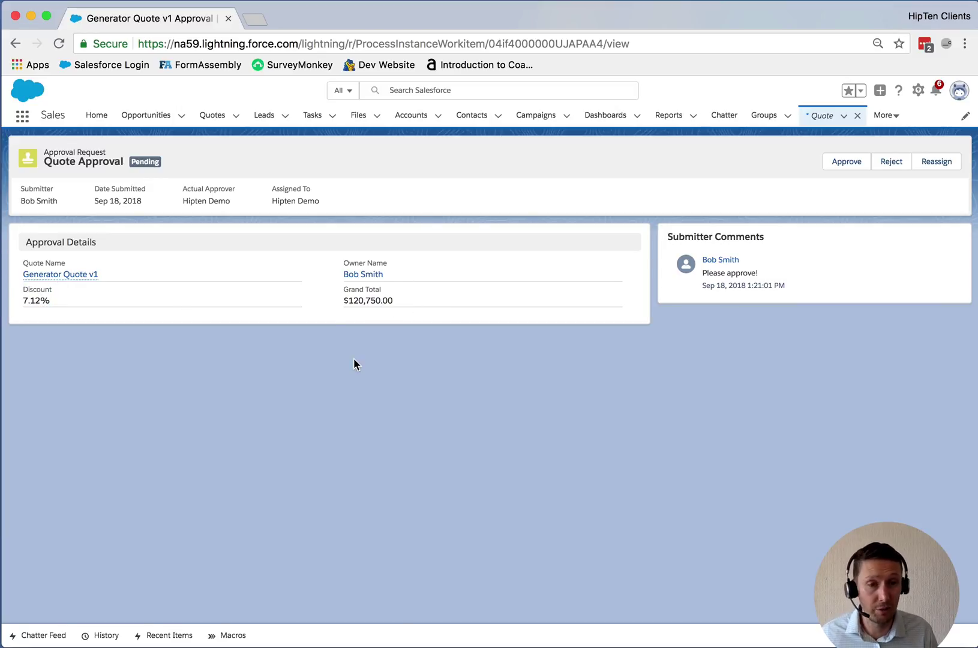
left_click(75, 279)
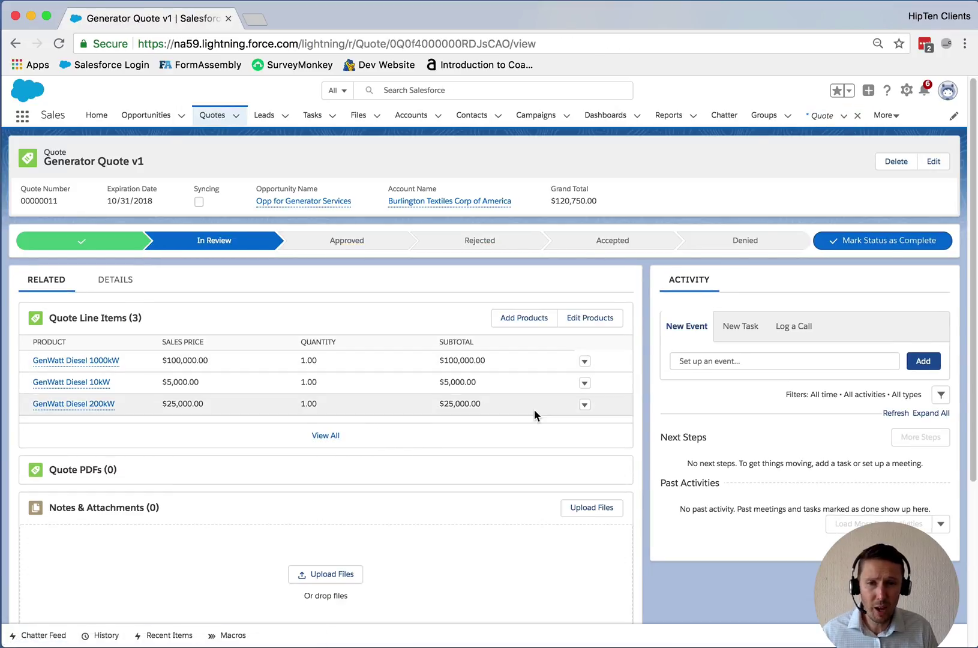
Approve Generator Quote v1 with the comment 'The quote looks great! Go sell it!' plus the approver's initials.
scroll(534, 414, "down", 5)
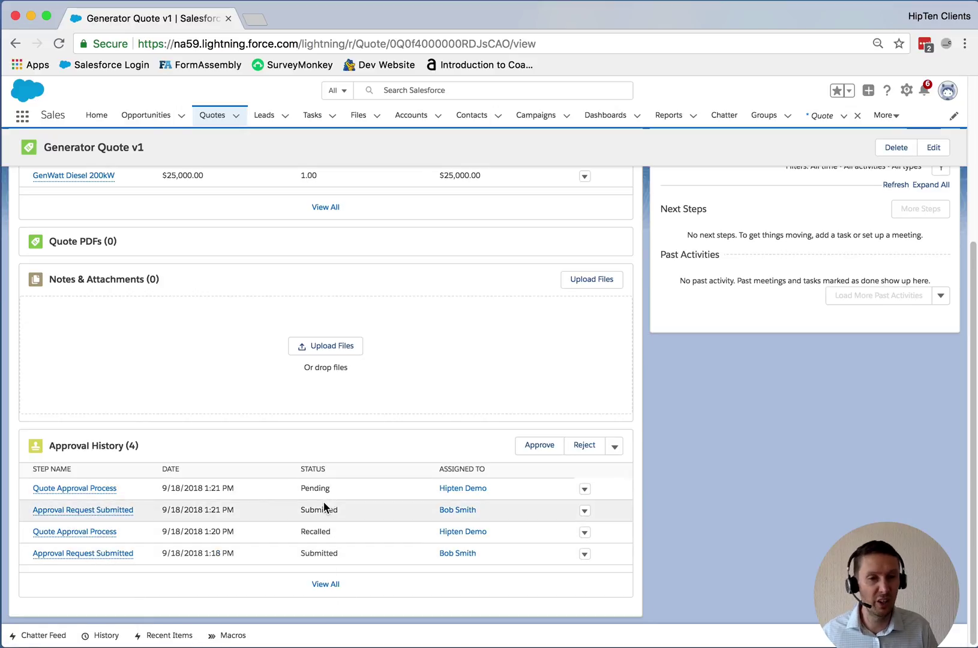
left_click(539, 447)
type("The quote looks great! Go sell it! LT")
left_click(649, 463)
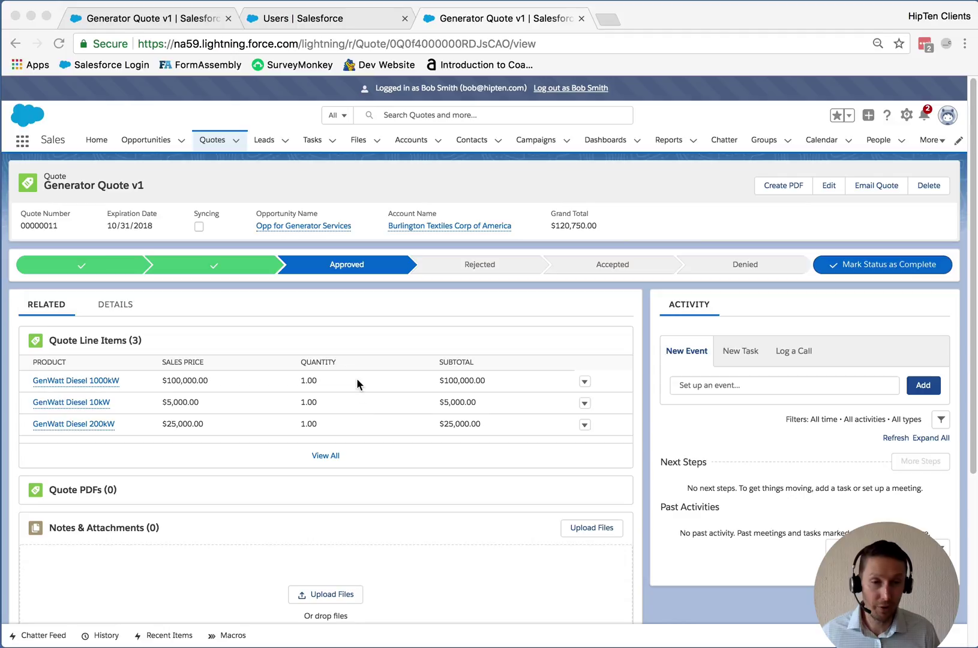
Return to the submitter's window showing the Approved quote and request its PDF preview.
left_click(356, 313)
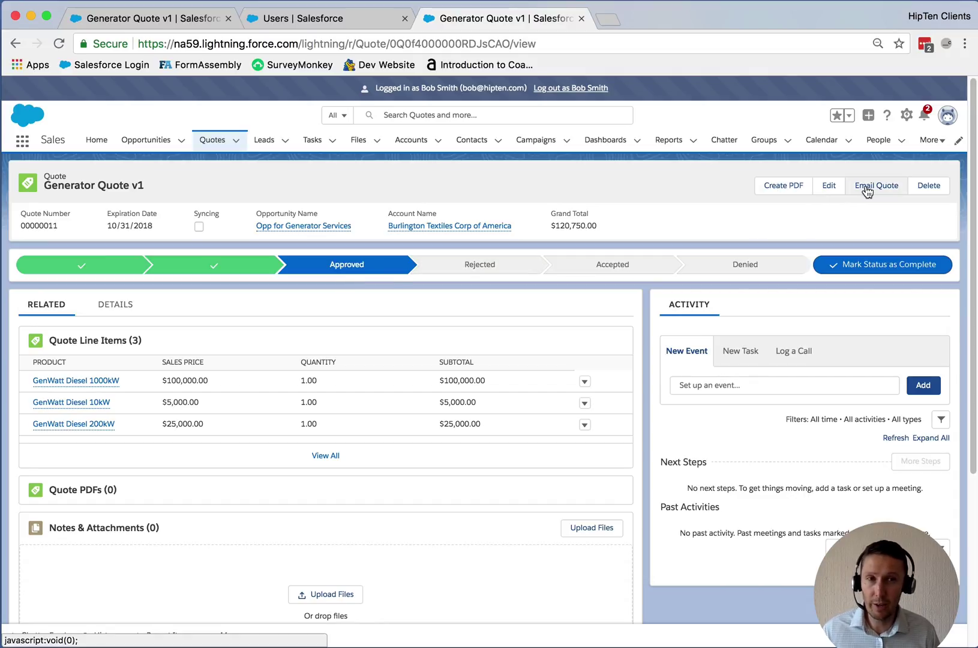
left_click(788, 190)
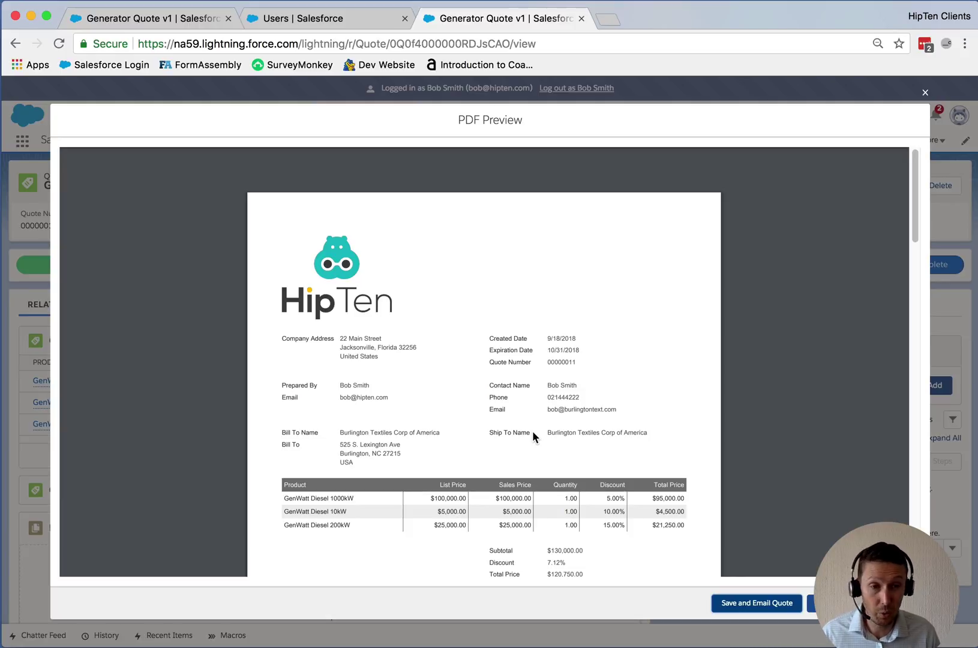
Close the Generator Quote v1 PDF preview without saving a quote PDF.
left_click(925, 93)
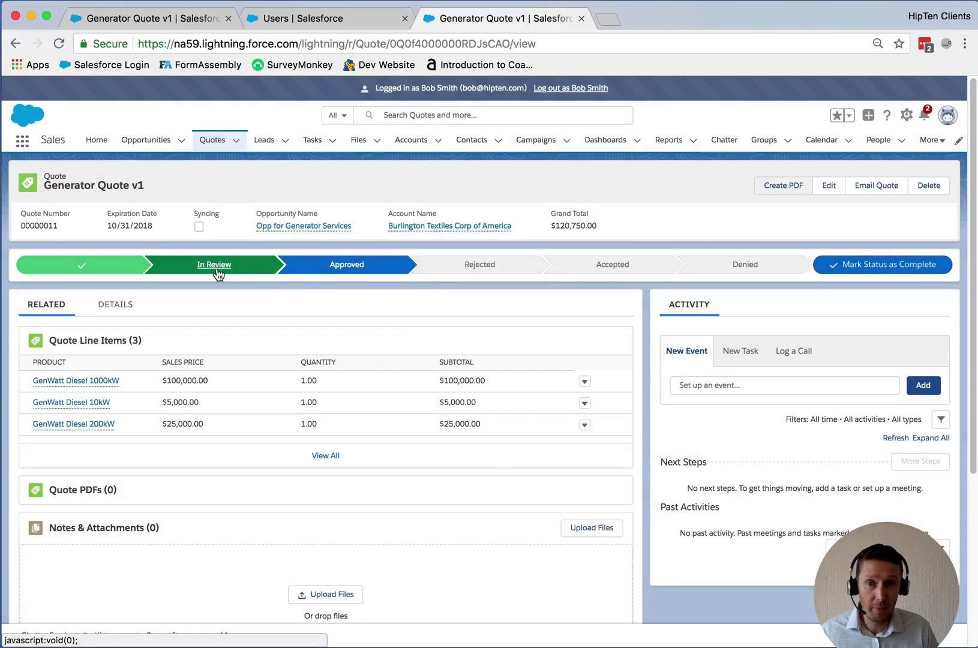